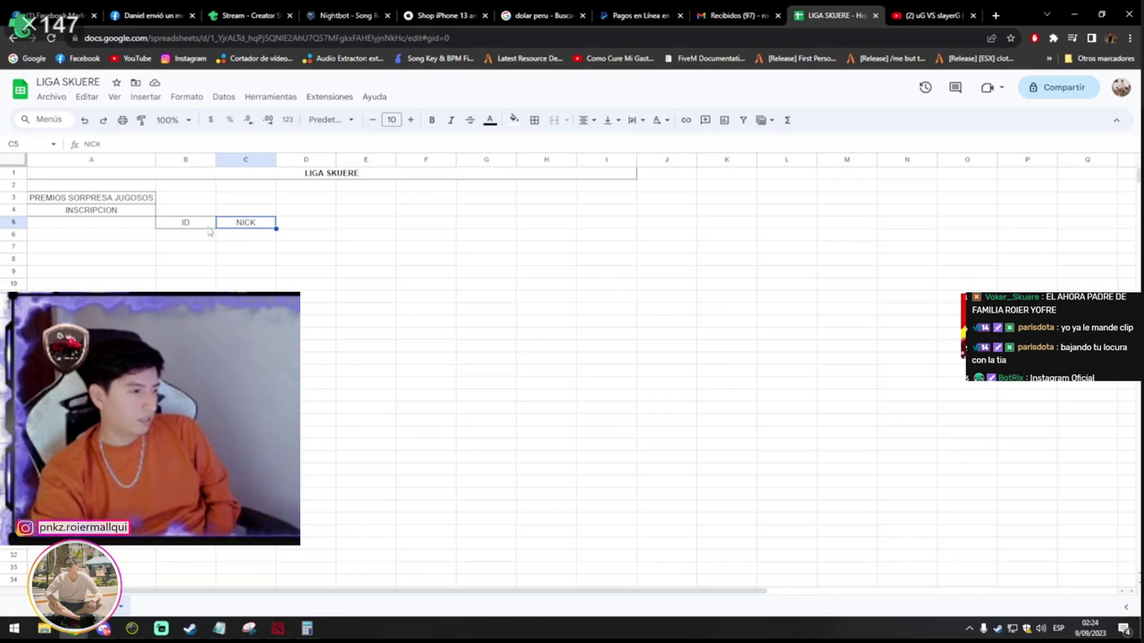
{"action": "left_click", "coordinate": [187, 238]}
{"action": "left_click", "coordinate": [247, 238]}
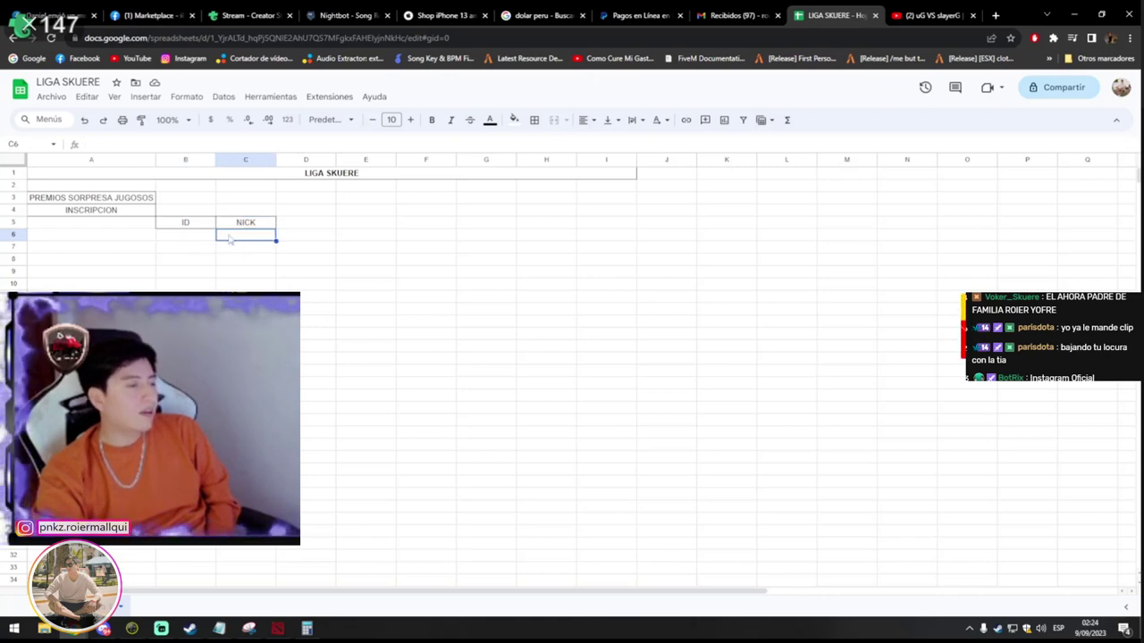
{"action": "left_click", "coordinate": [210, 238]}
{"action": "left_click", "coordinate": [242, 238]}
{"action": "left_click", "coordinate": [213, 238]}
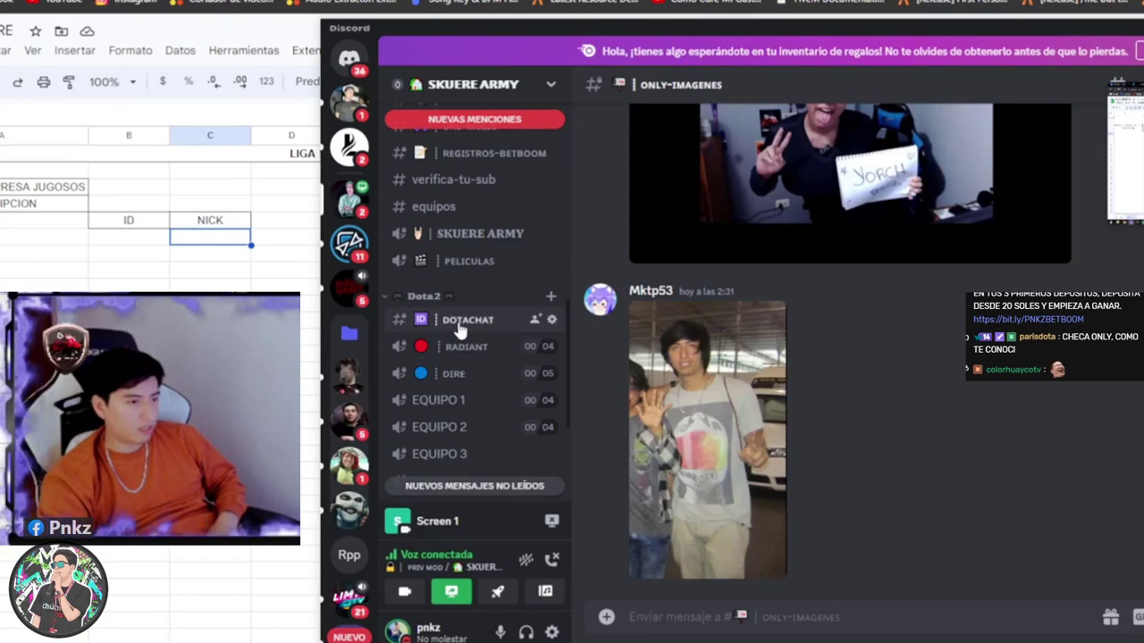
Create a text channel named inscripcion-a-la-liga-gratis in the Dota2 category of the Discord server
{"action": "left_click", "coordinate": [460, 323]}
{"action": "left_click", "coordinate": [551, 297]}
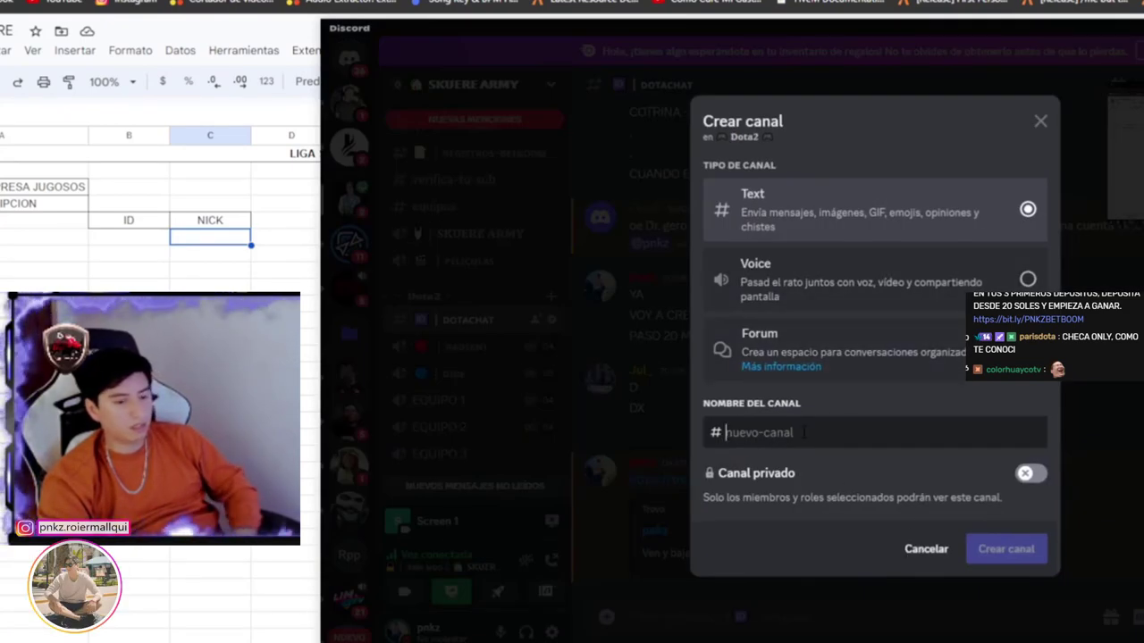
{"action": "type", "text": "l"}
{"action": "key", "text": "BackSpace"}
{"action": "type", "text": "lnscripcion-a-la-liga-"}
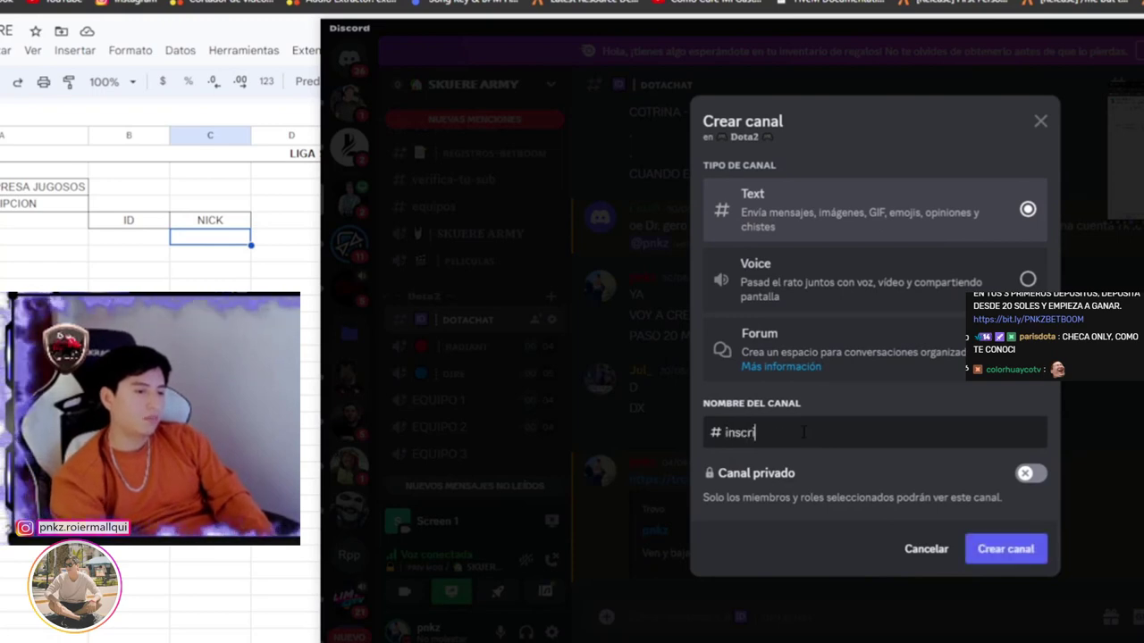
{"action": "type", "text": "gratis"}
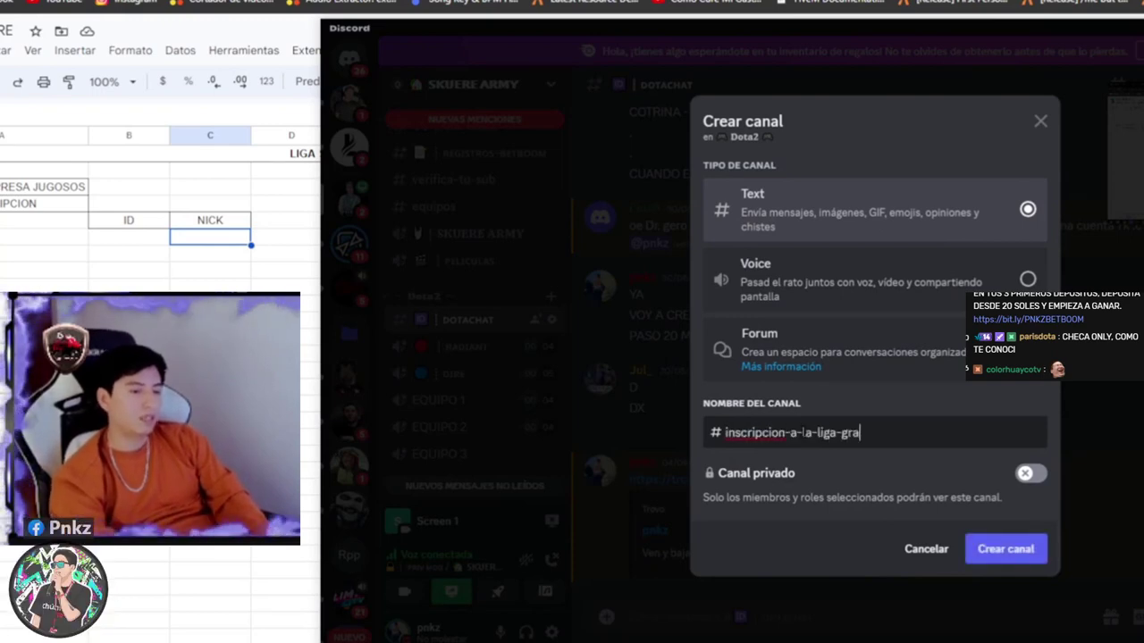
{"action": "left_click", "coordinate": [983, 550]}
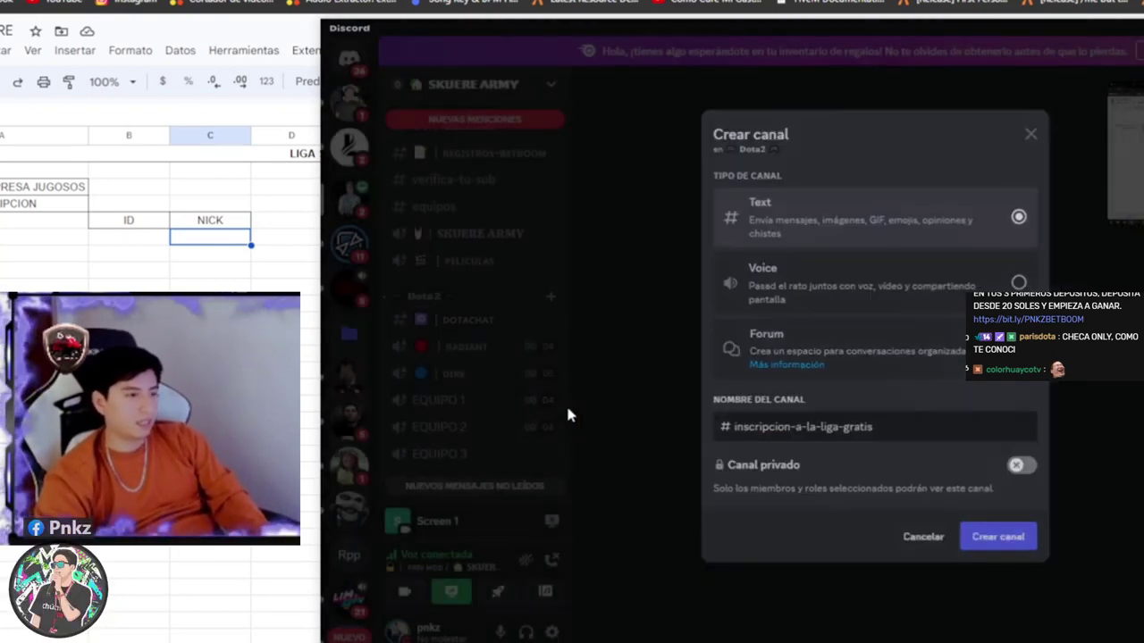
Post a bold three-line message in the new channel: METODO DE INSCRIPCION, ID: and NICKNAME
{"action": "type", "text": "**METODO DE INSCRIPCION"}
{"action": "type", "text": "**"}
{"action": "key", "text": "shift+Return"}
{"action": "type", "text": "**ID:**"}
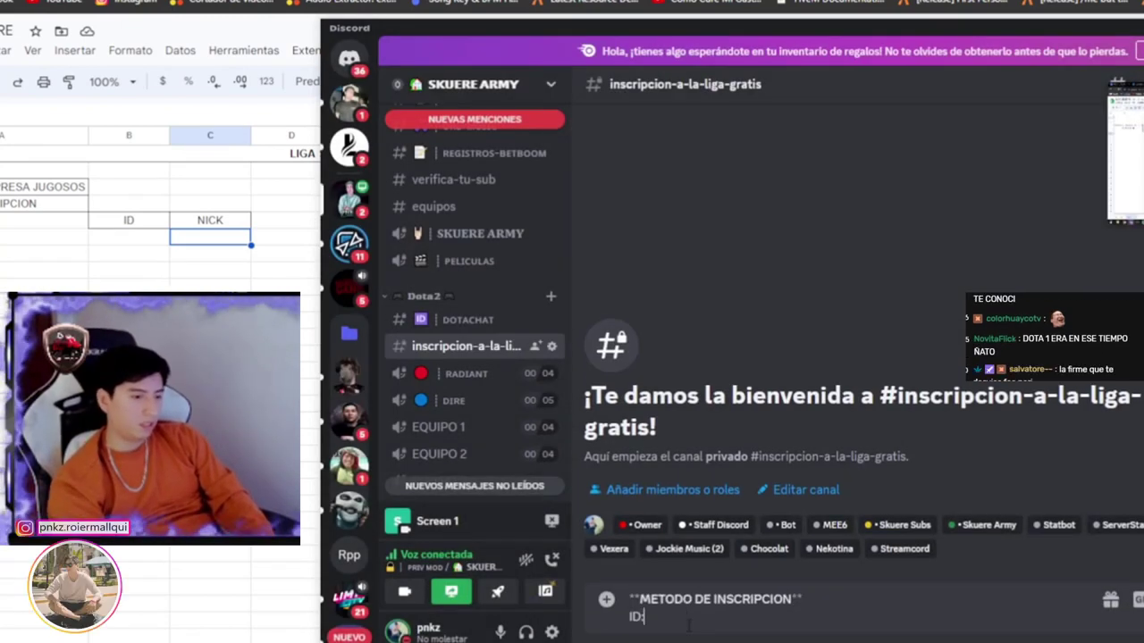
{"action": "key", "text": "shift+Return"}
{"action": "type", "text": "**NICKNAME**"}
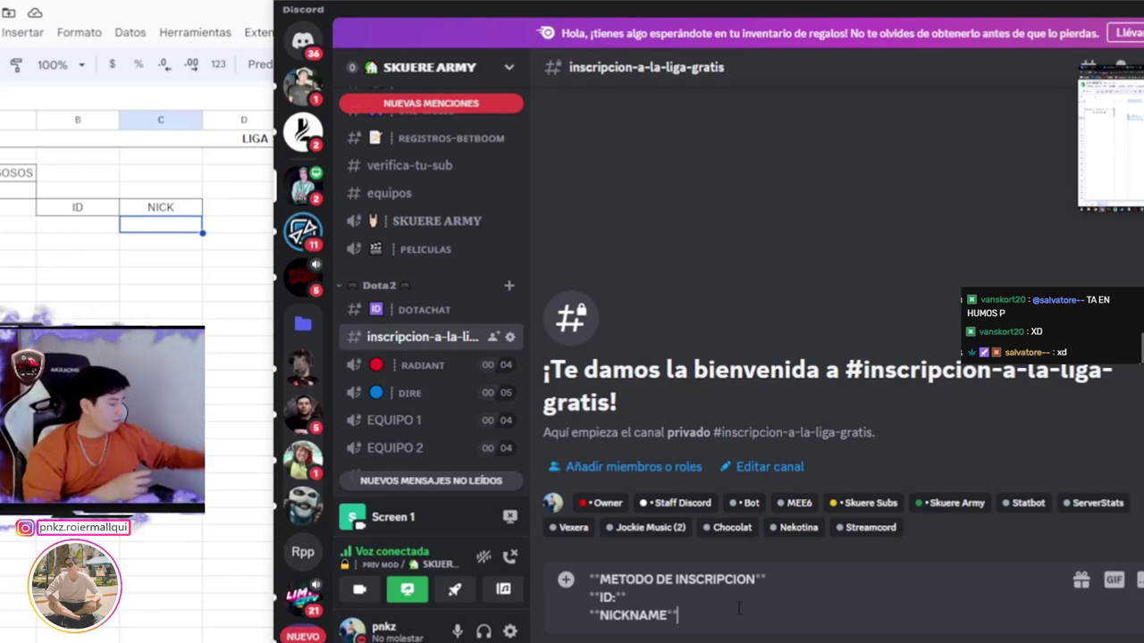
{"action": "key", "text": "Return"}
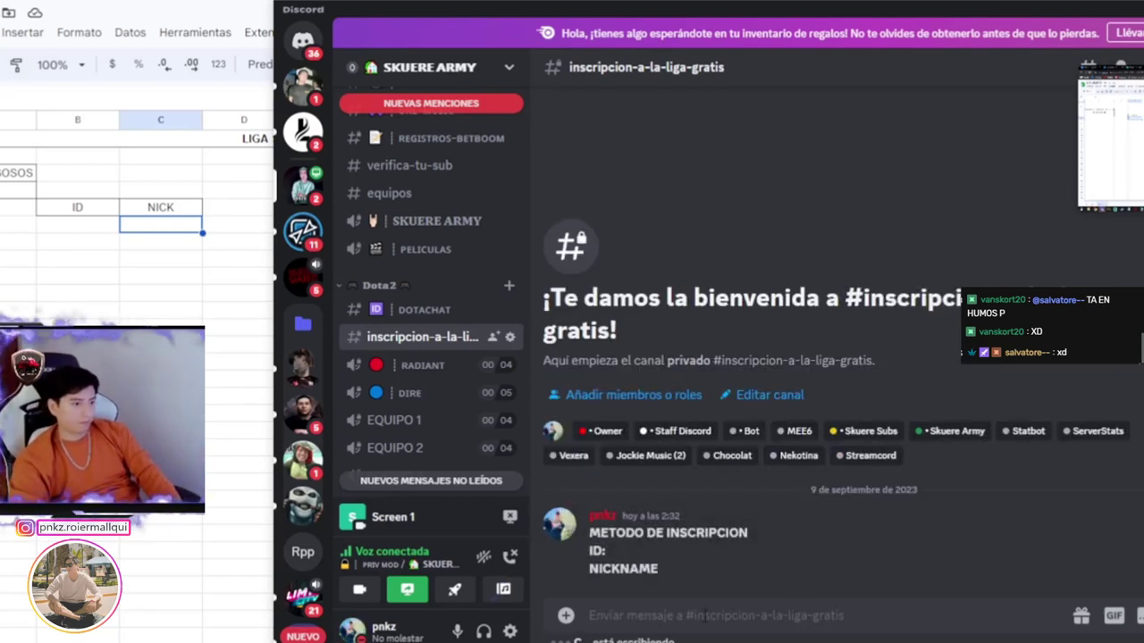
Edit the posted registration message to add a bold fourth line reading INICIO 1500PUNTOS
{"action": "left_click", "coordinate": [1121, 507]}
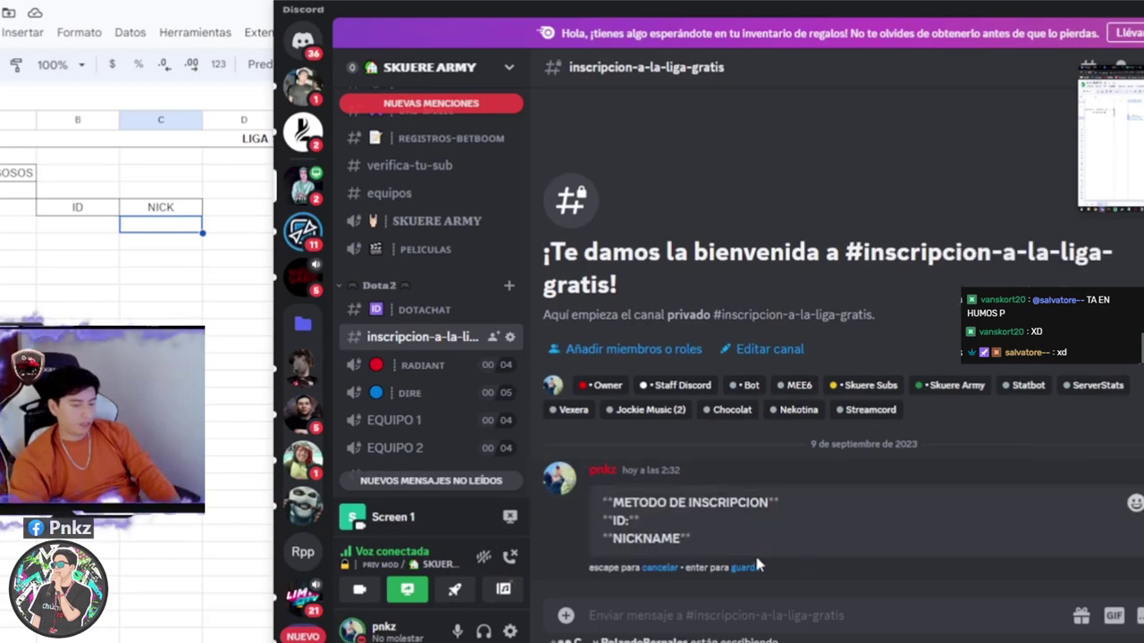
{"action": "key", "text": "shift+Return"}
{"action": "type", "text": "**IN"}
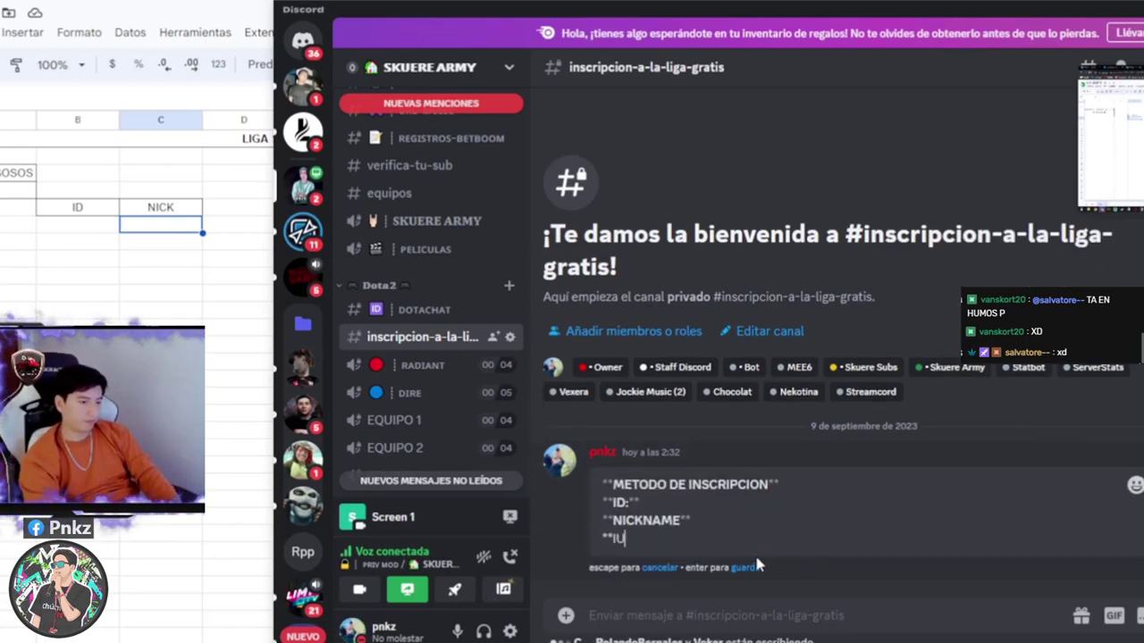
{"action": "key", "text": "BackSpace"}
{"action": "key", "text": "BackSpace"}
{"action": "type", "text": "INICI"}
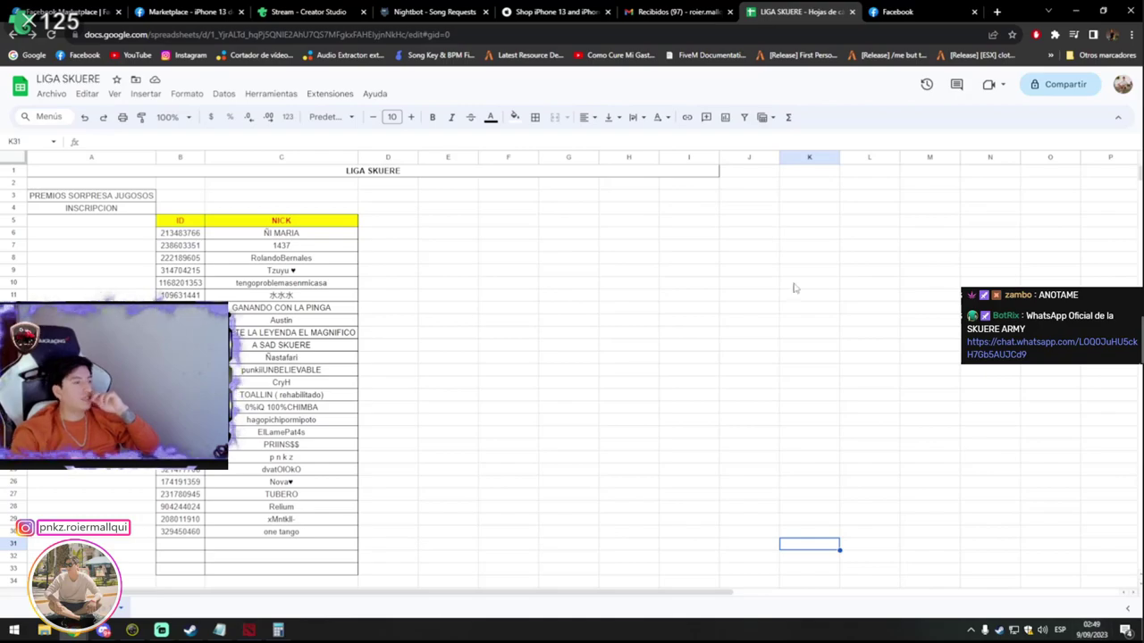
Copy the first registrant's player ID from the Discord registration channel into cell B6 of the LIGA SKUERE sheet
{"action": "left_click", "coordinate": [249, 630]}
{"action": "key", "text": "alt+Tab"}
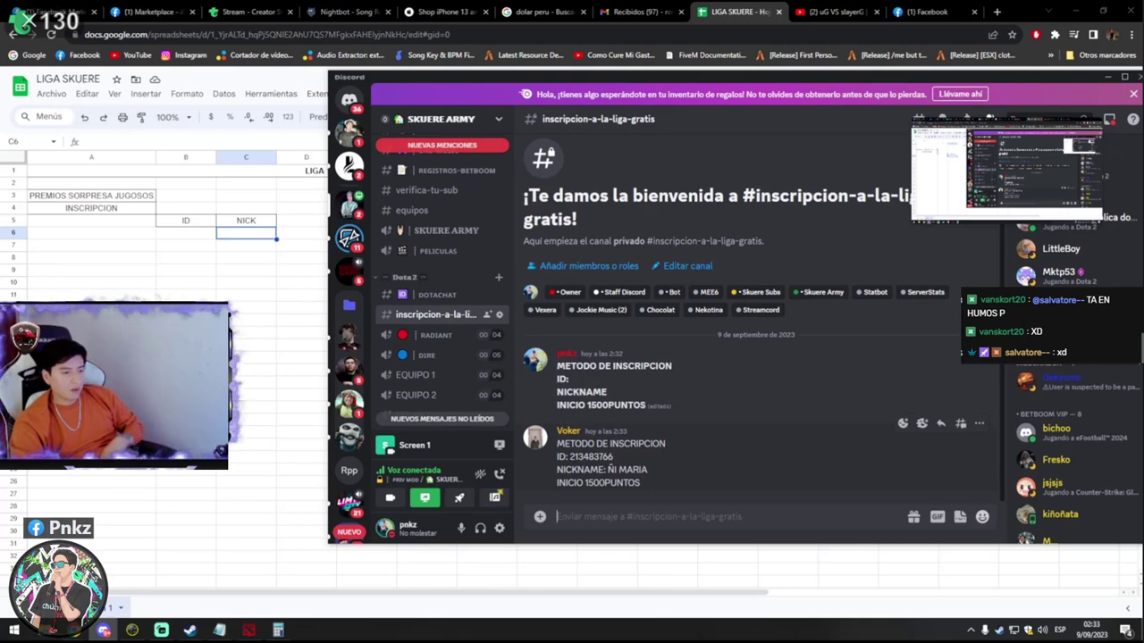
{"action": "left_click_drag", "start_coordinate": [569, 457], "coordinate": [613, 456]}
{"action": "key", "text": "ctrl+c"}
{"action": "left_click", "coordinate": [189, 234]}
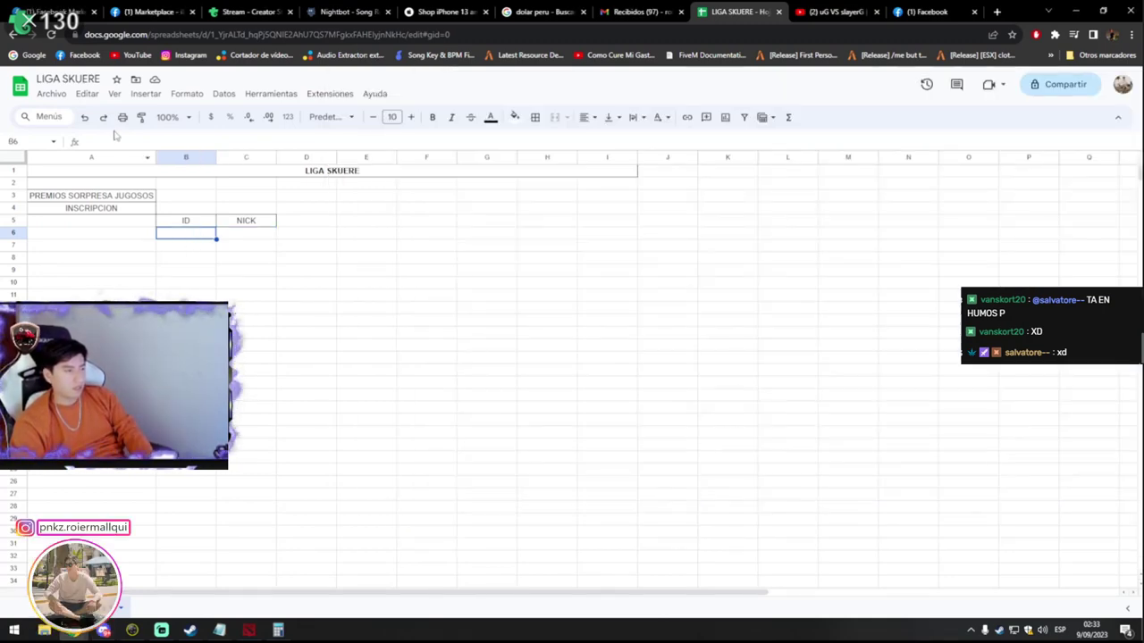
{"action": "key", "text": "ctrl+v"}
{"action": "key", "text": "Return"}
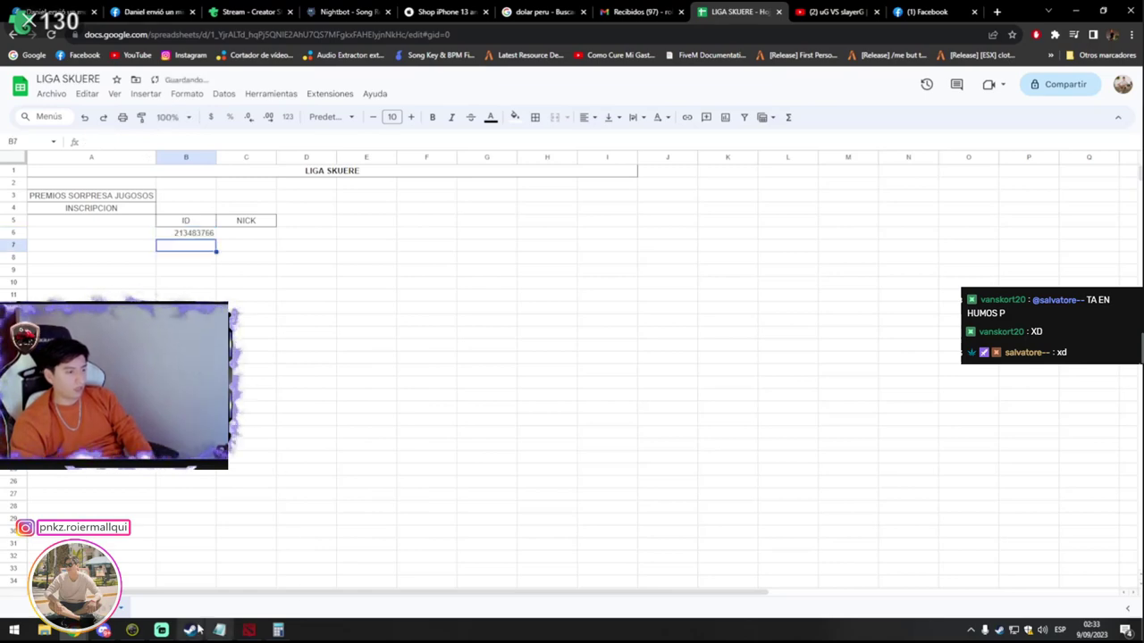
Copy the first registrant's nickname from the Discord registration message into cell C6 of the sheet
{"action": "mouse_move", "coordinate": [220, 631]}
{"action": "left_click", "coordinate": [278, 597]}
{"action": "left_click", "coordinate": [190, 631]}
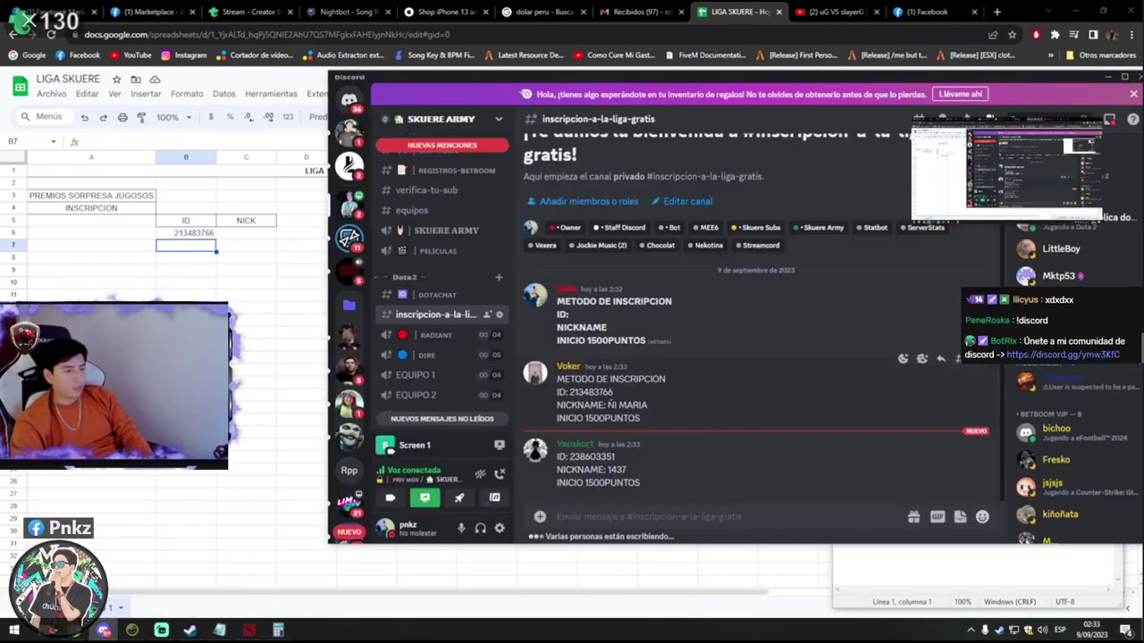
{"action": "left_click_drag", "start_coordinate": [608, 405], "coordinate": [647, 405]}
{"action": "key", "text": "ctrl+c"}
{"action": "left_click", "coordinate": [246, 233]}
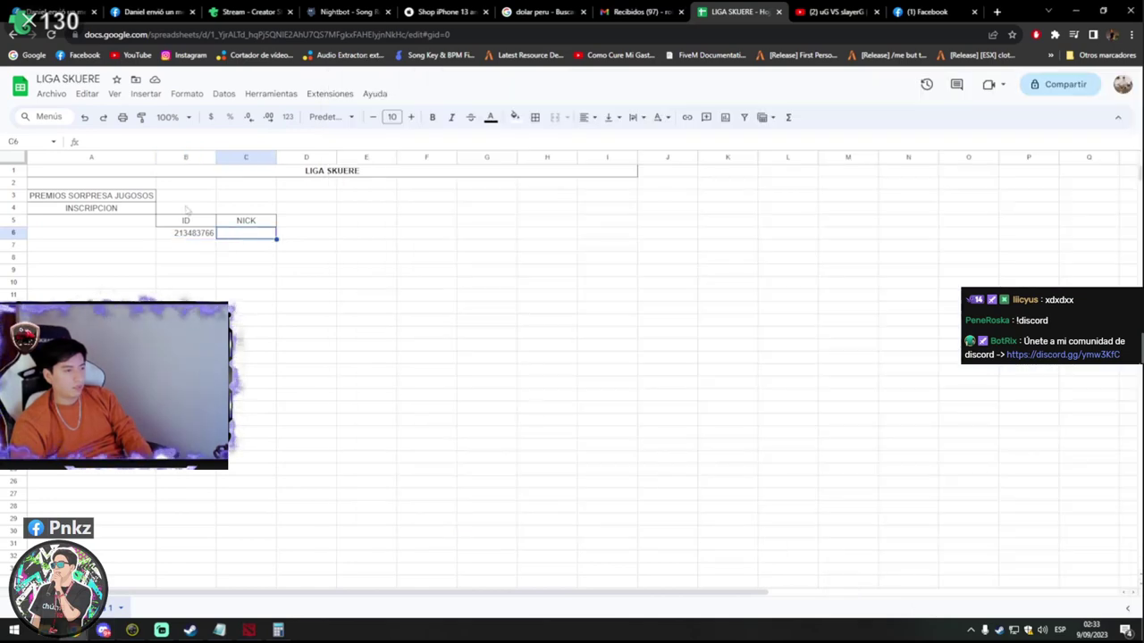
{"action": "key", "text": "ctrl+v"}
{"action": "key", "text": "Return"}
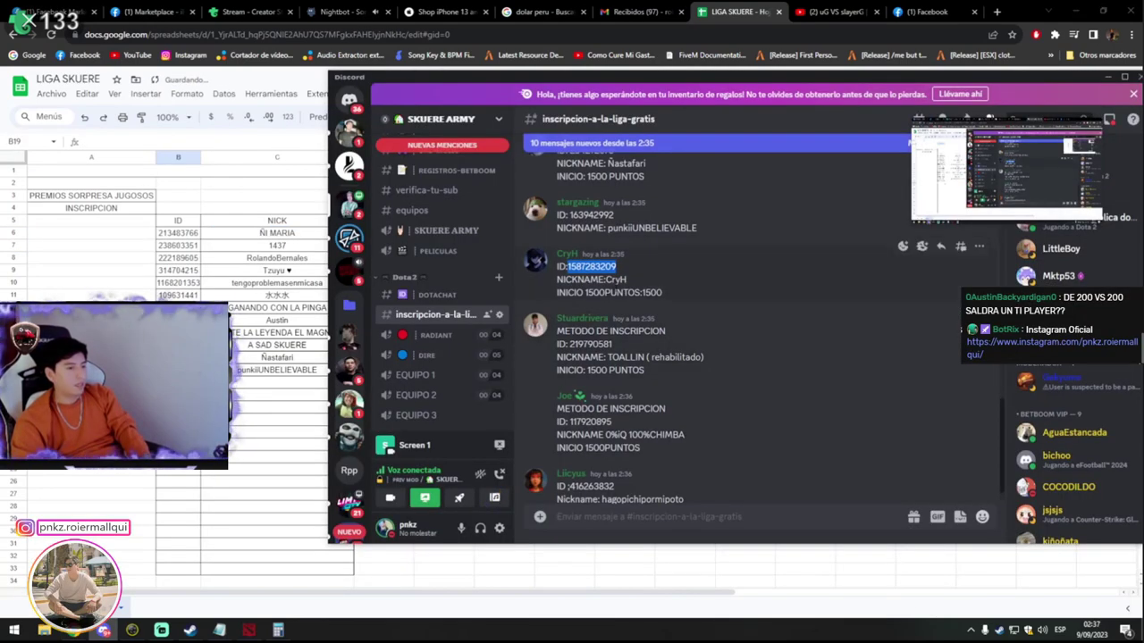
Copy the nickname belonging to the last entered ID from Discord into cell C18 of the sheet
{"action": "left_click_drag", "start_coordinate": [605, 278], "coordinate": [628, 279]}
{"action": "key", "text": "ctrl+c"}
{"action": "left_click", "coordinate": [268, 382]}
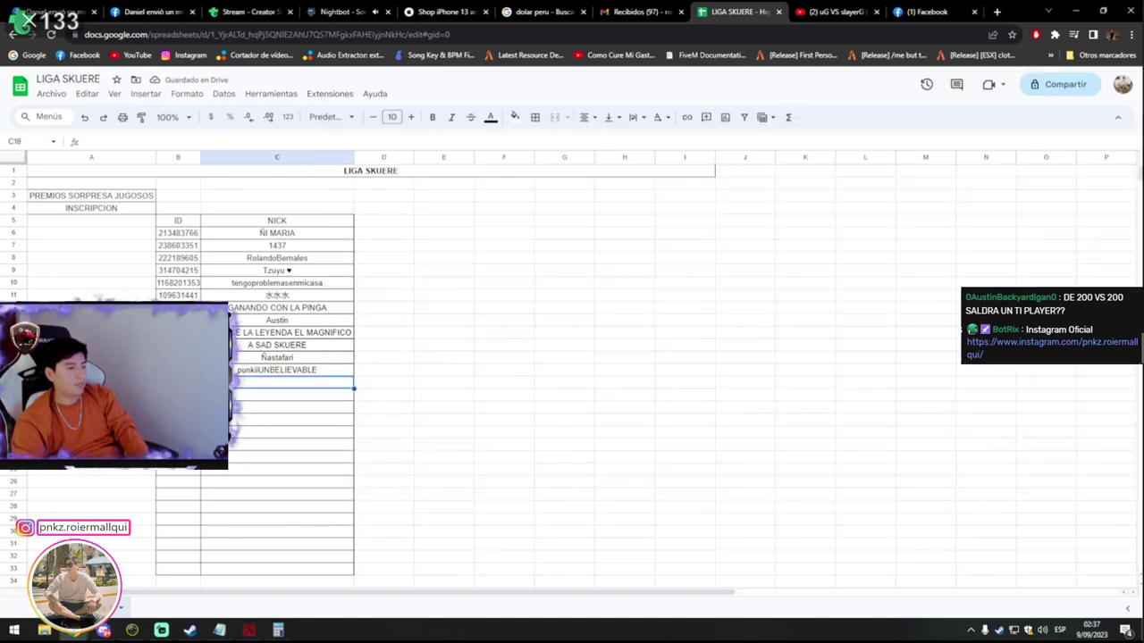
{"action": "key", "text": "ctrl+v"}
{"action": "key", "text": "Return"}
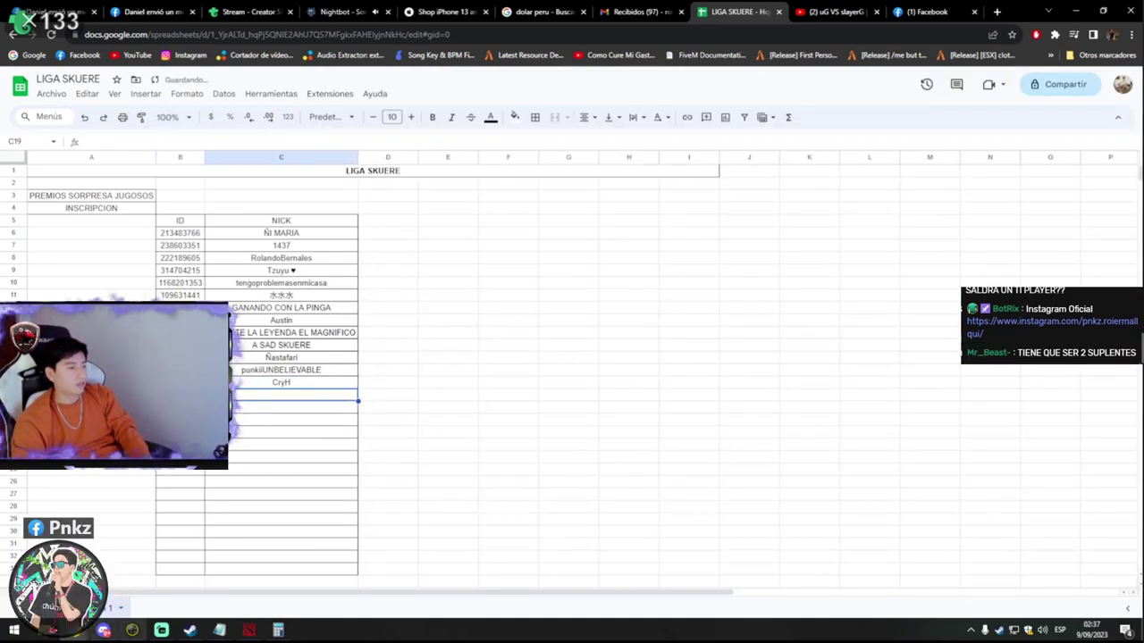
Copy the next two registrants' nicknames from the Discord channel into cells C19 and C20
{"action": "left_click", "coordinate": [104, 630]}
{"action": "left_click_drag", "start_coordinate": [609, 357], "coordinate": [703, 356]}
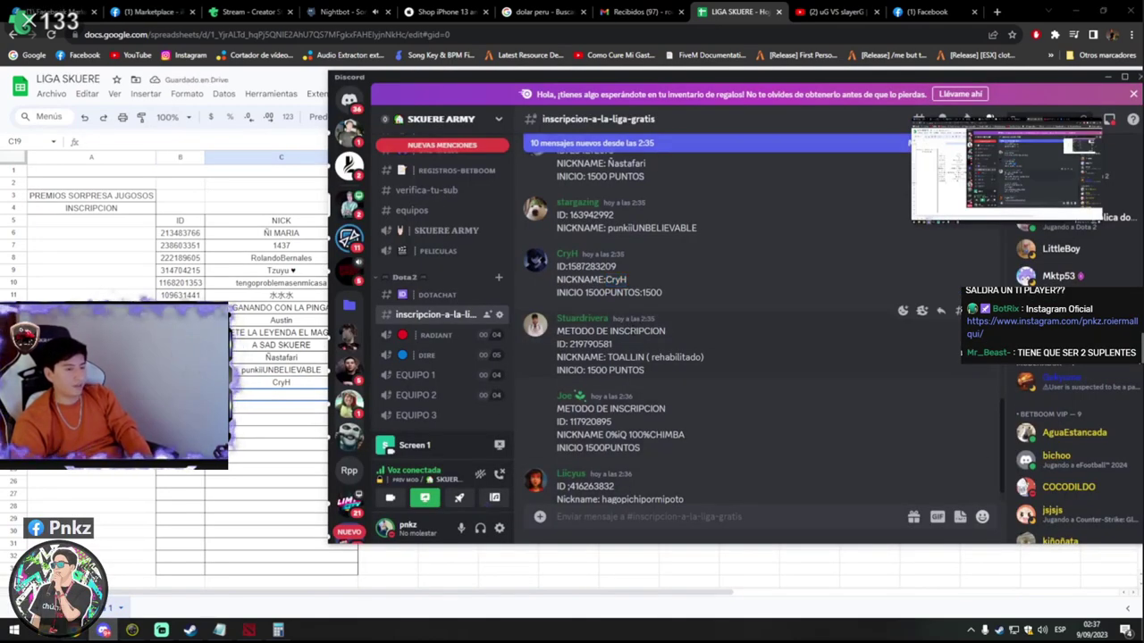
{"action": "key", "text": "ctrl+c"}
{"action": "key", "text": "alt+Tab"}
{"action": "key", "text": "ctrl+v"}
{"action": "key", "text": "Return"}
{"action": "key", "text": "ctrl+v"}
{"action": "key", "text": "Return"}
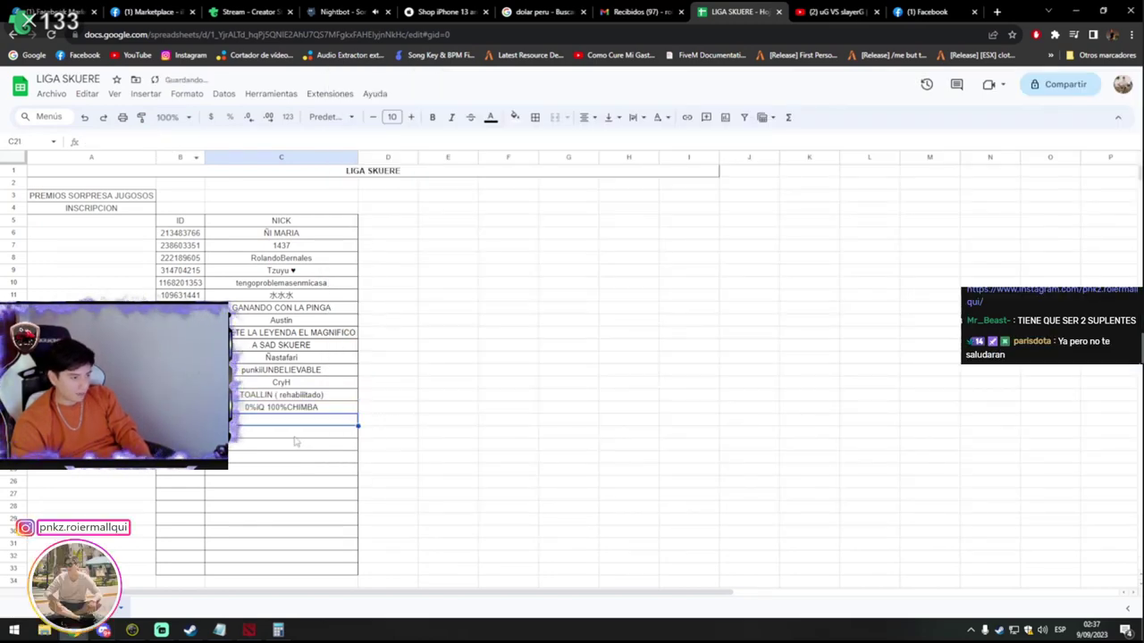
Copy the player ID from the following registration message in Discord into cell B21 of the sheet
{"action": "key", "text": "alt+Tab"}
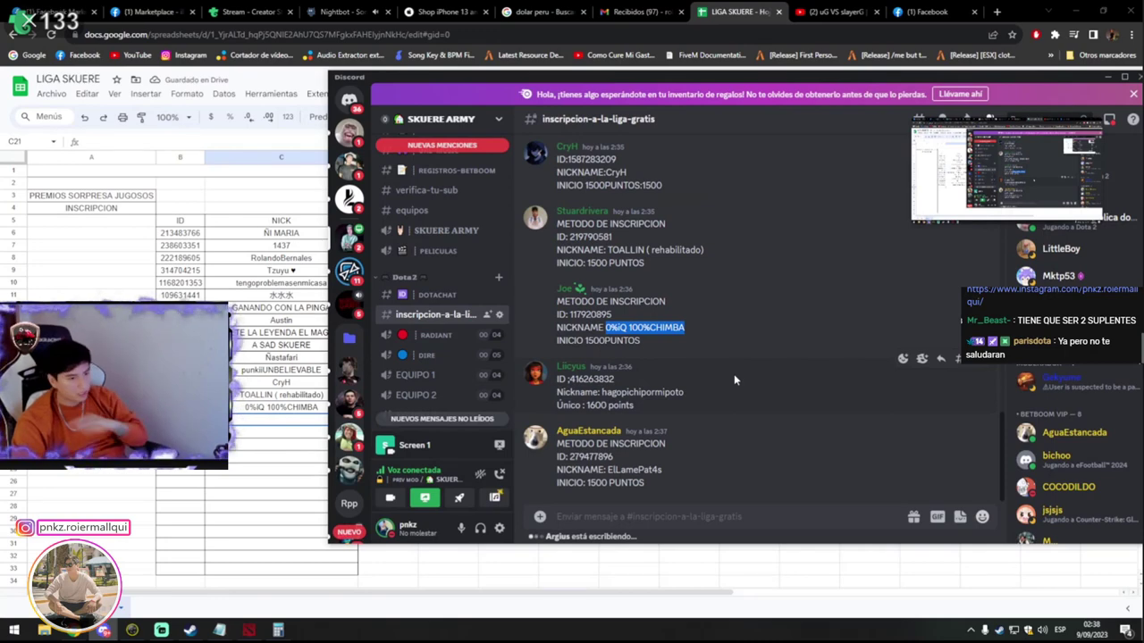
{"action": "left_click_drag", "start_coordinate": [615, 379], "coordinate": [569, 379]}
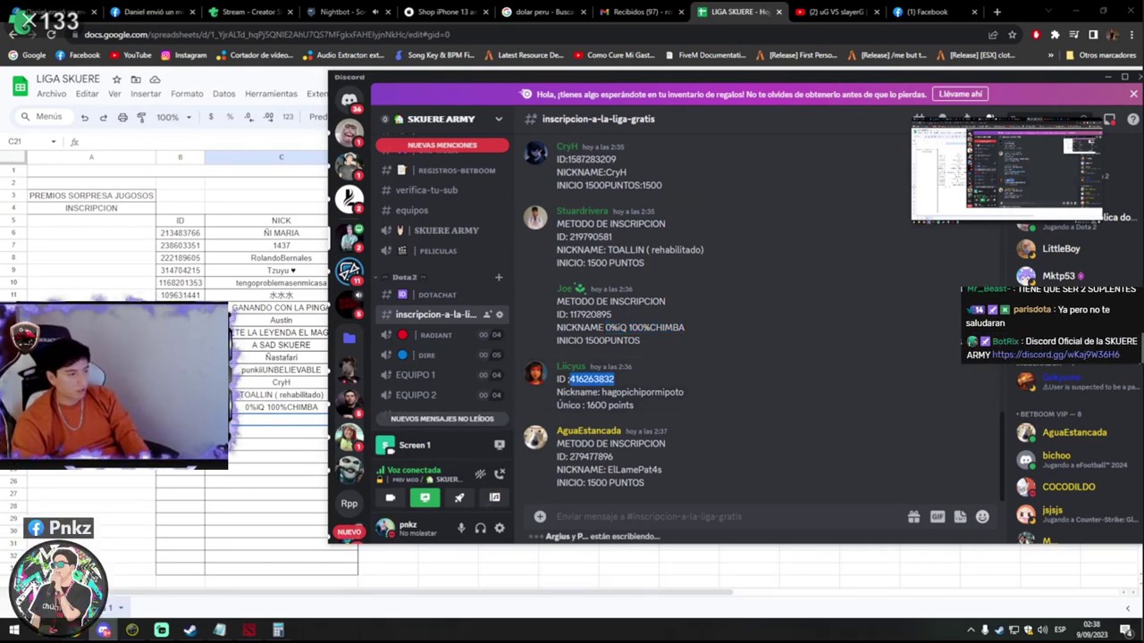
{"action": "key", "text": "alt+Tab"}
{"action": "key", "text": "Left"}
{"action": "key", "text": "ctrl+v"}
{"action": "key", "text": "Return"}
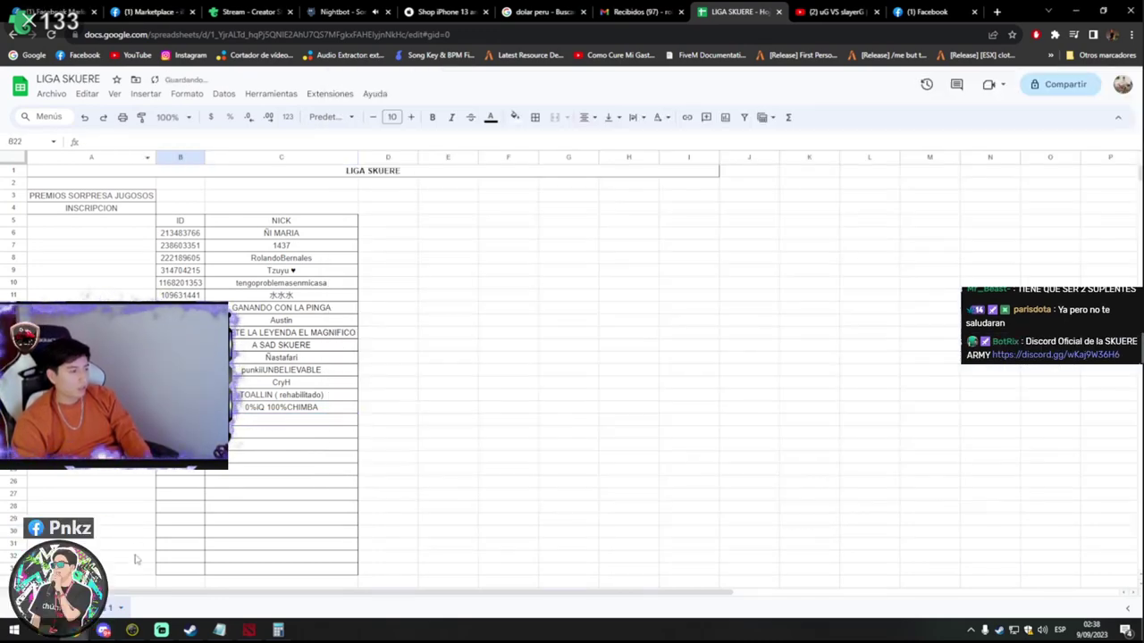
Copy the nickname from the same Discord registration message into cell C21 beside its ID
{"action": "left_click", "coordinate": [103, 630]}
{"action": "left_click_drag", "start_coordinate": [601, 393], "coordinate": [685, 393]}
{"action": "left_click", "coordinate": [253, 420]}
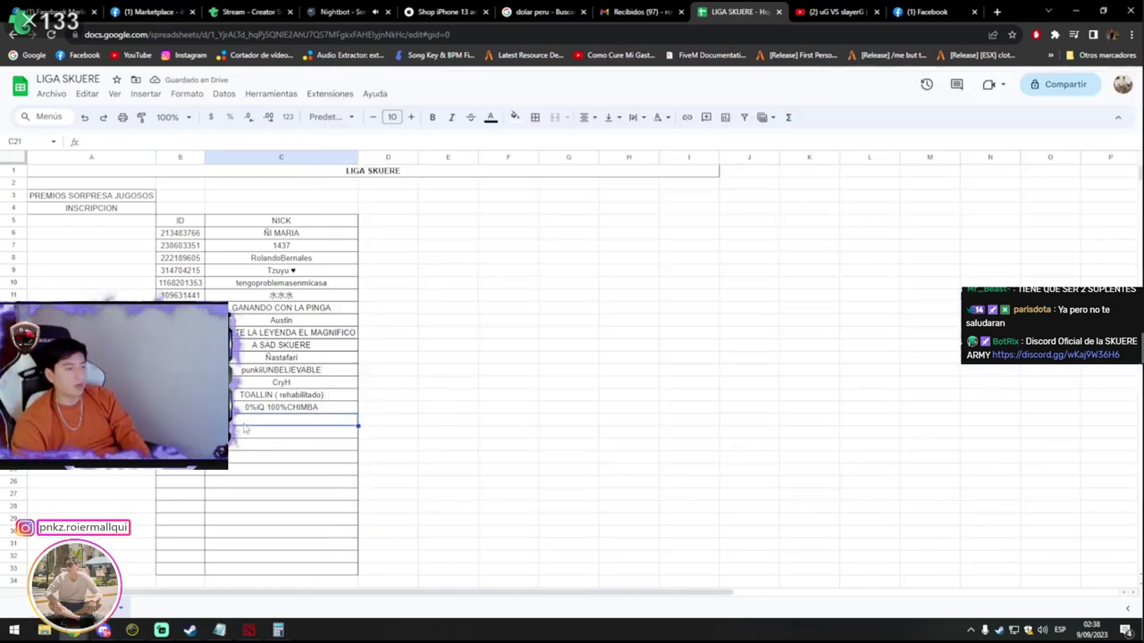
{"action": "key", "text": "ctrl+v"}
{"action": "key", "text": "ctrl+z"}
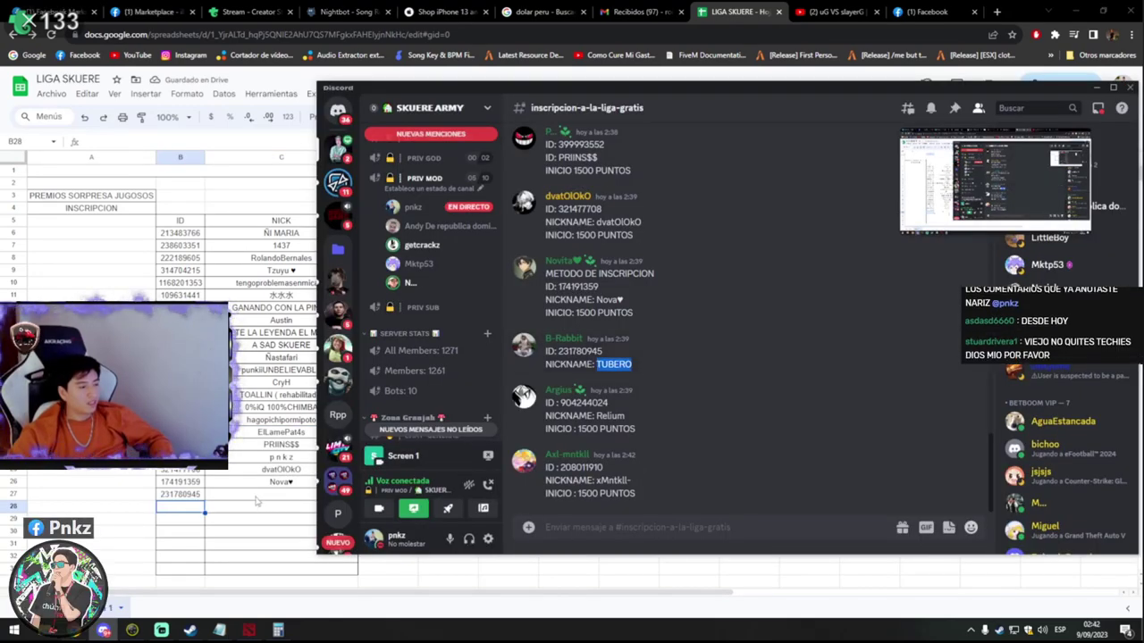
Paste the nickname copied from Discord into cell C27 of the NICK column
{"action": "left_click", "coordinate": [268, 494]}
{"action": "key", "text": "ctrl+v"}
{"action": "key", "text": "Return"}
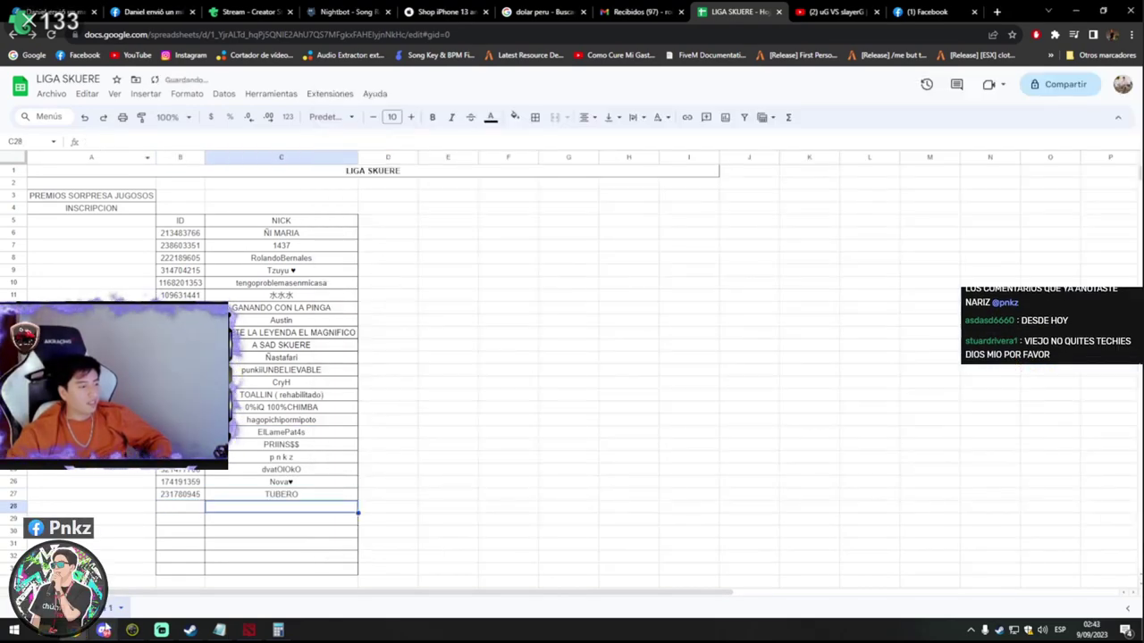
Copy the next registrant's player ID from the Discord channel into cell B28 of the sheet
{"action": "left_click", "coordinate": [103, 630]}
{"action": "double_click", "coordinate": [585, 403]}
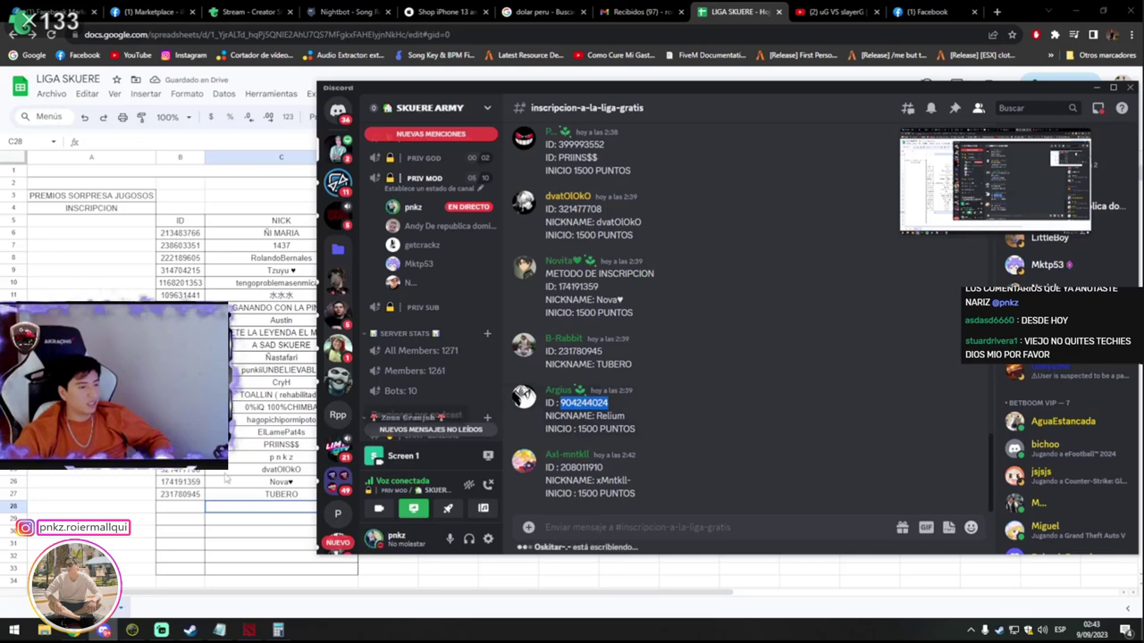
{"action": "left_click", "coordinate": [179, 505]}
{"action": "key", "text": "ctrl+v"}
{"action": "key", "text": "Return"}
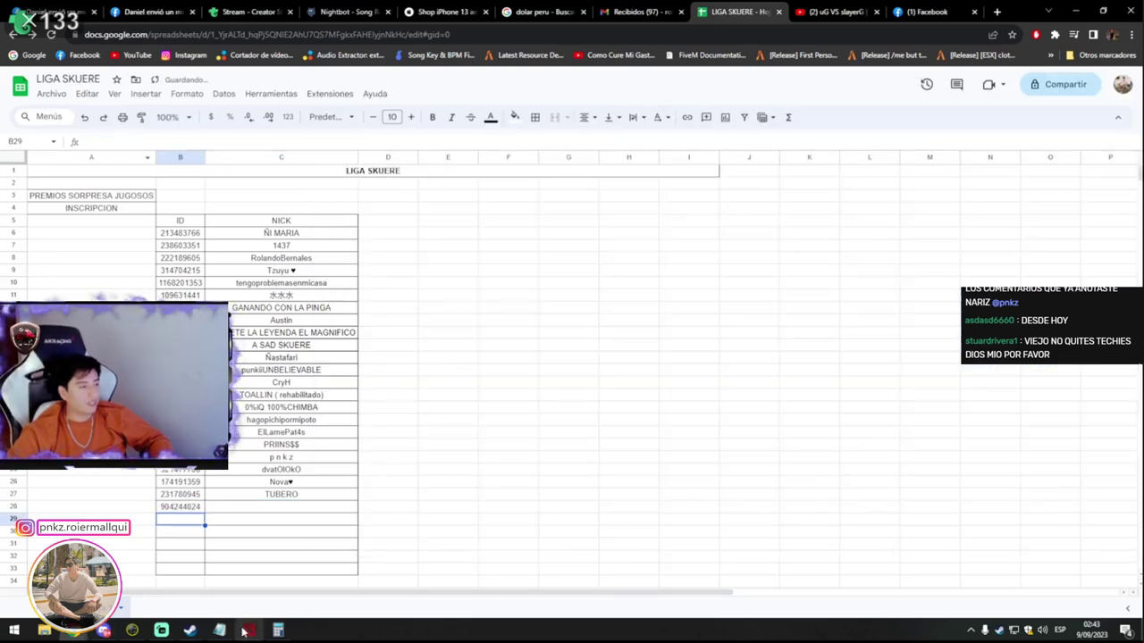
Switch to Discord and select the nickname in the registration message of the player entered in row 28
{"action": "left_click", "coordinate": [102, 630]}
{"action": "left_click_drag", "start_coordinate": [599, 450], "coordinate": [627, 416]}
{"action": "left_click", "coordinate": [621, 417]}
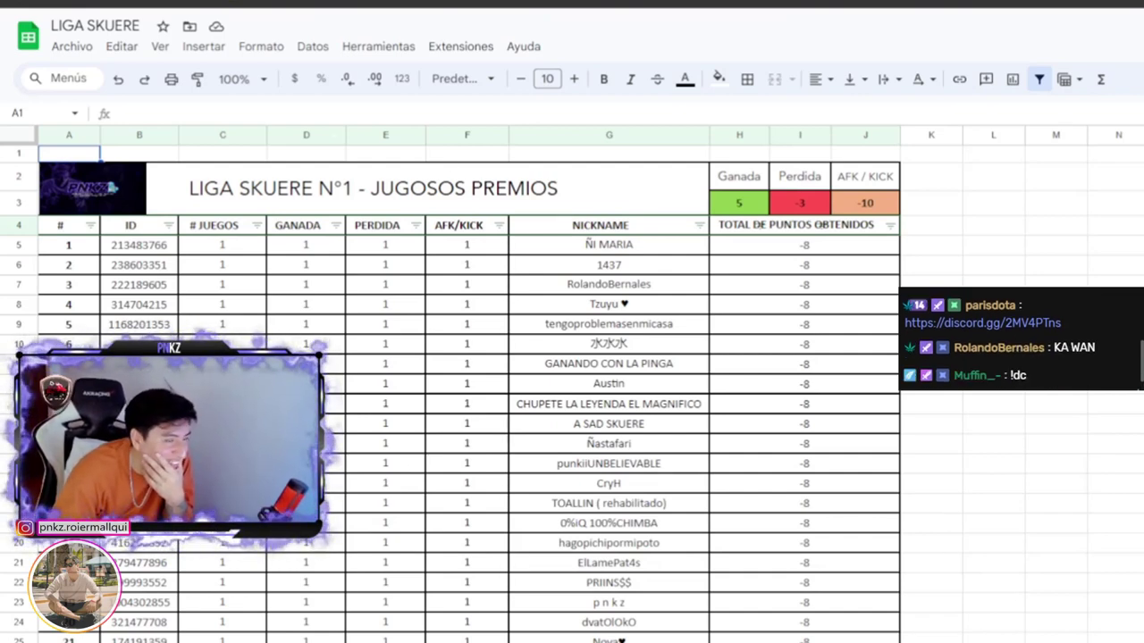
Look through the LIGA SKUERE N°1 standings down to the last player and select the first player's GANADA cell
{"action": "scroll", "coordinate": [572, 393], "scroll_direction": "down", "scroll_amount": 5}
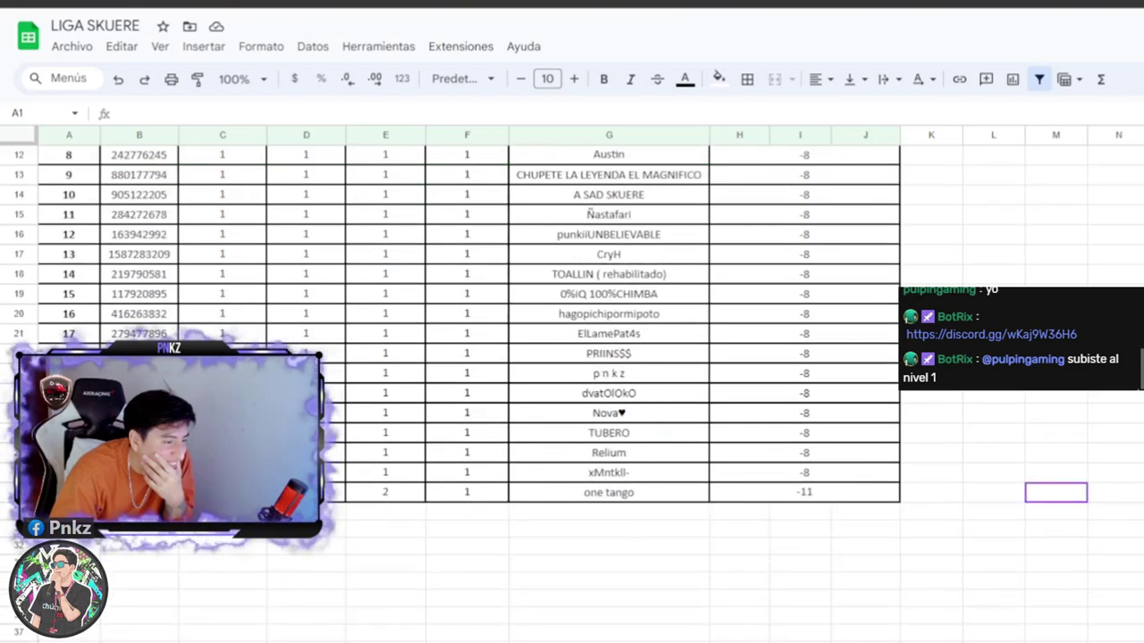
{"action": "scroll", "coordinate": [571, 393], "scroll_direction": "up", "scroll_amount": 5}
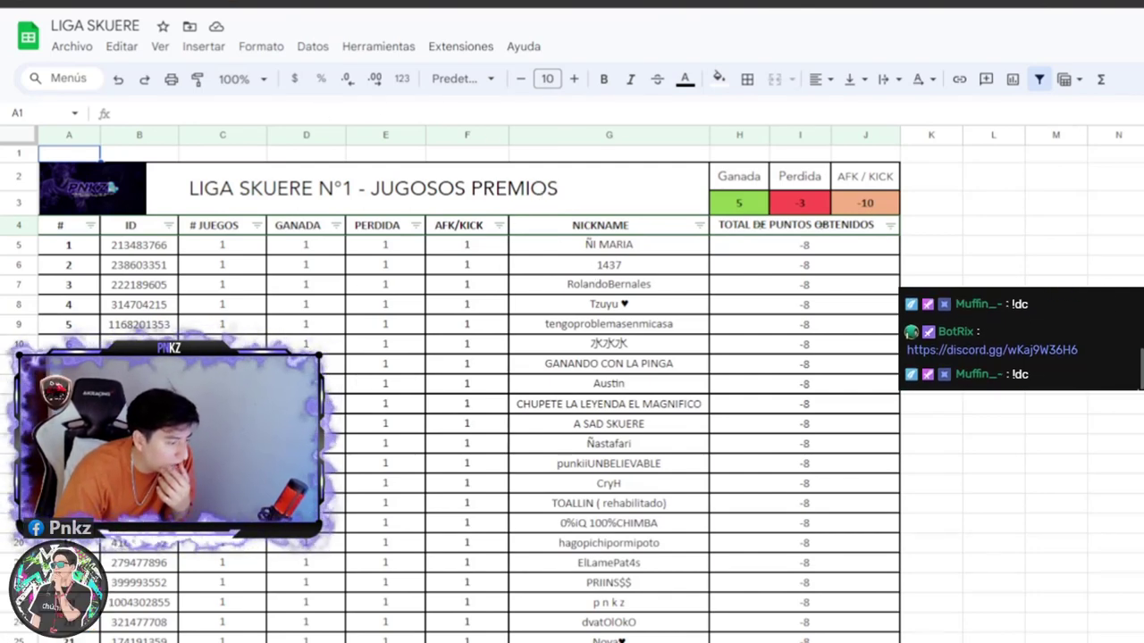
{"action": "key", "text": "ctrl+shift+Page_Down"}
{"action": "key", "text": "ctrl+shift+Page_Down"}
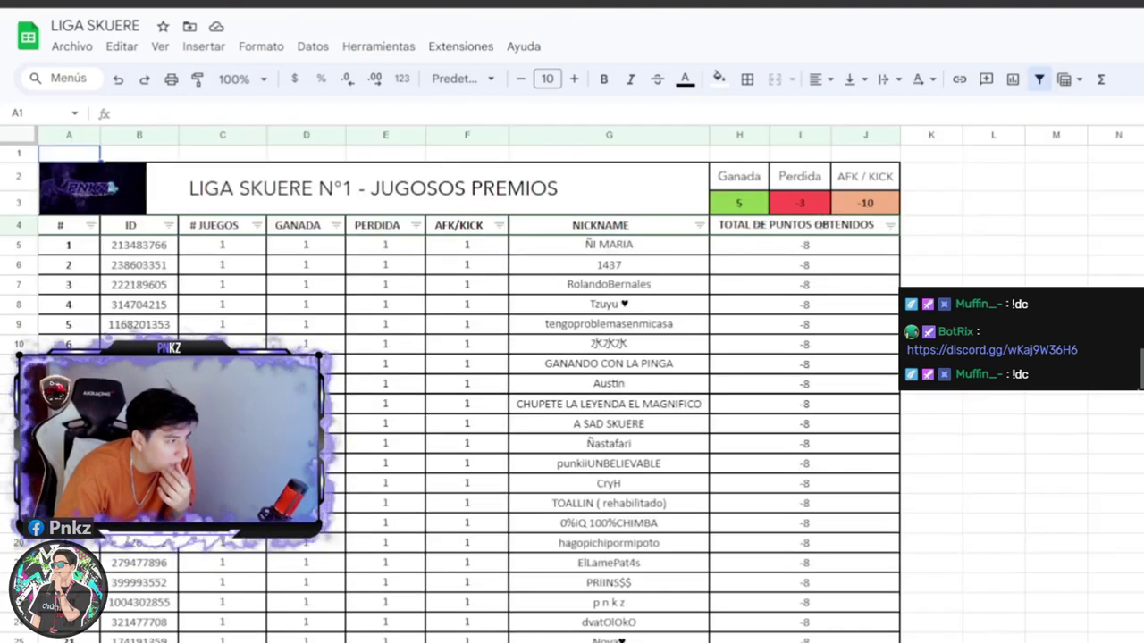
{"action": "left_click", "coordinate": [307, 251]}
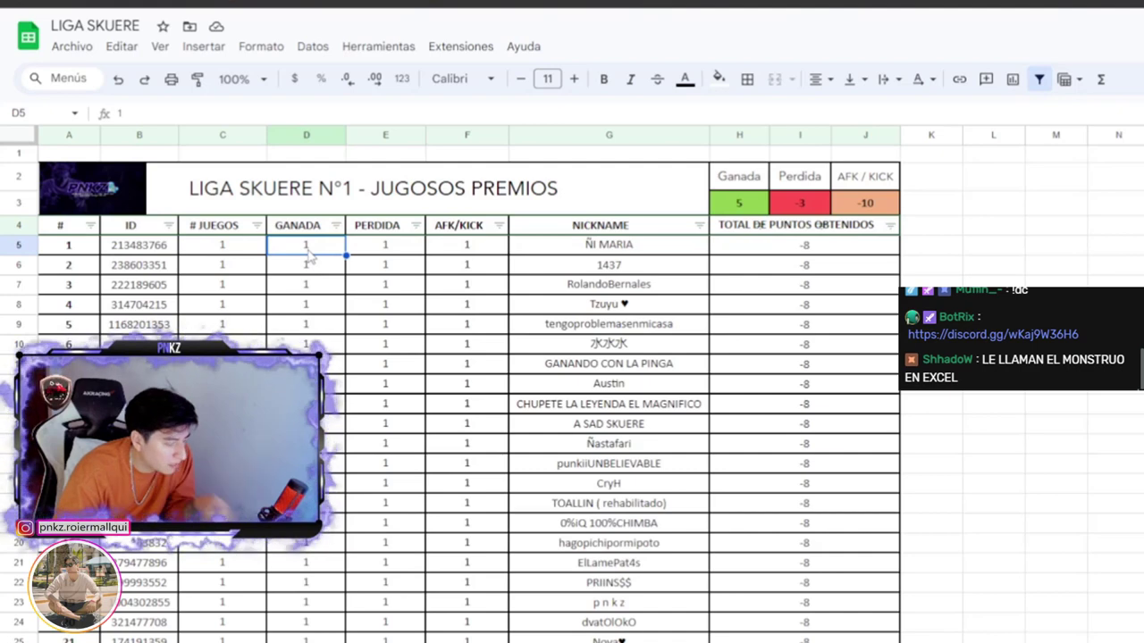
Set the first player's GANADA value in row 5 to 2
{"action": "type", "text": "2"}
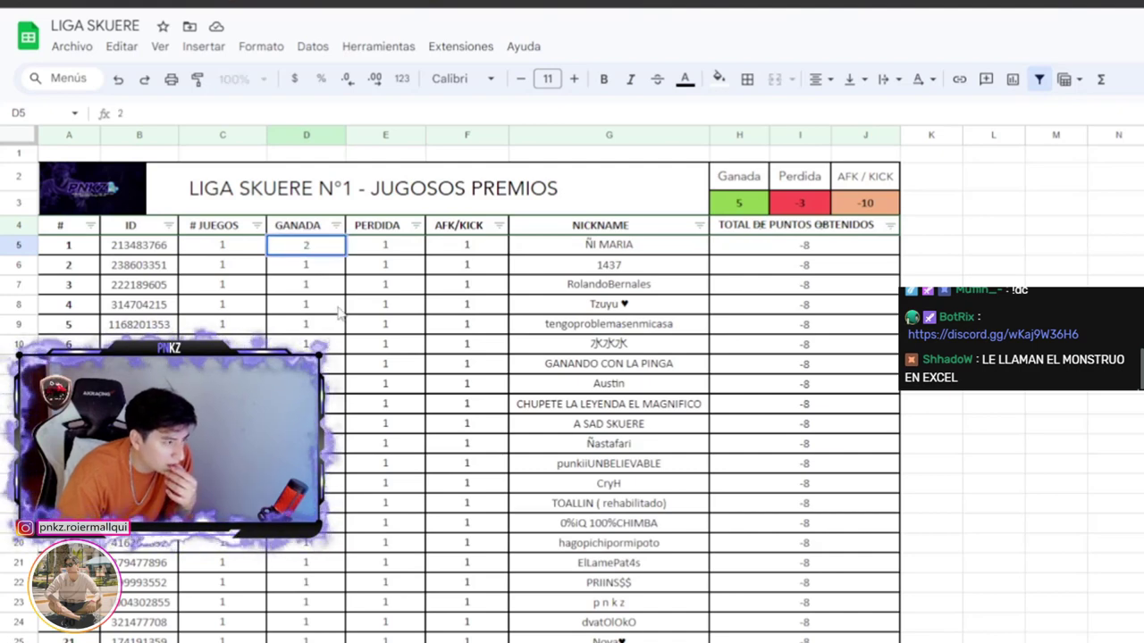
{"action": "key", "text": "Return"}
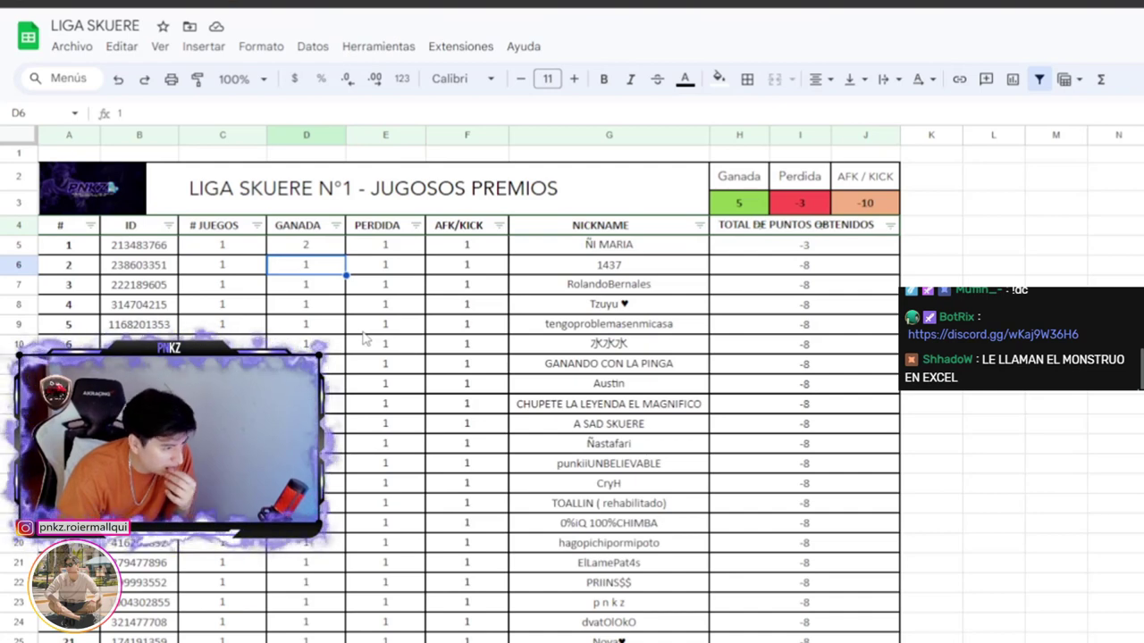
{"action": "left_click", "coordinate": [218, 249]}
Clear the first player's PERDIDA and AFK/KICK values in row 5
{"action": "left_click", "coordinate": [376, 255]}
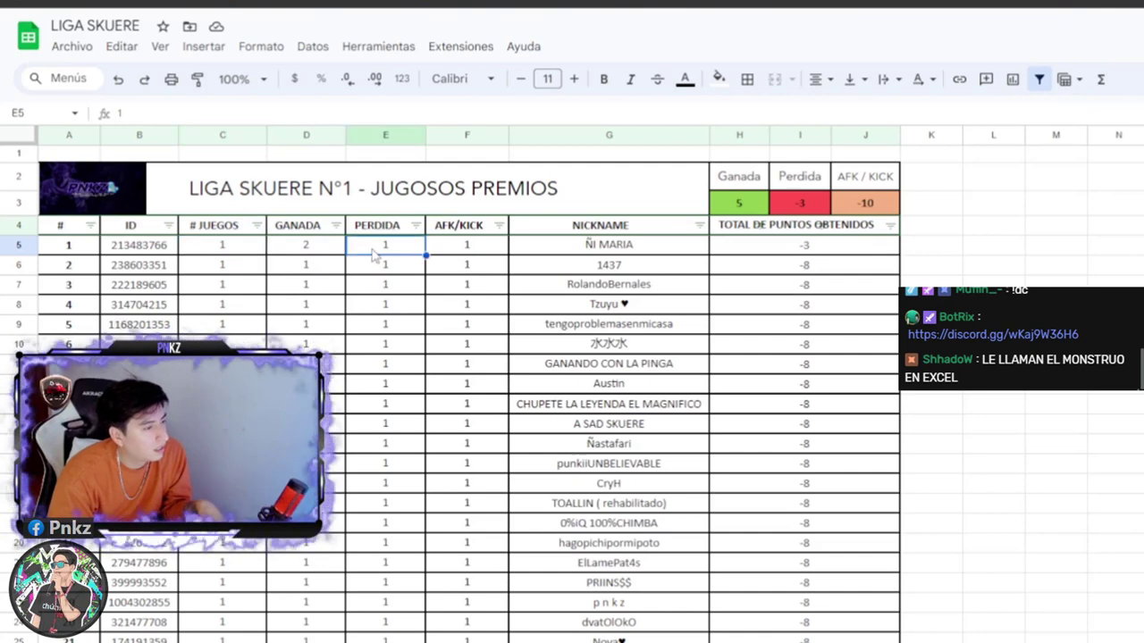
{"action": "key", "text": "Delete"}
{"action": "left_click", "coordinate": [443, 250]}
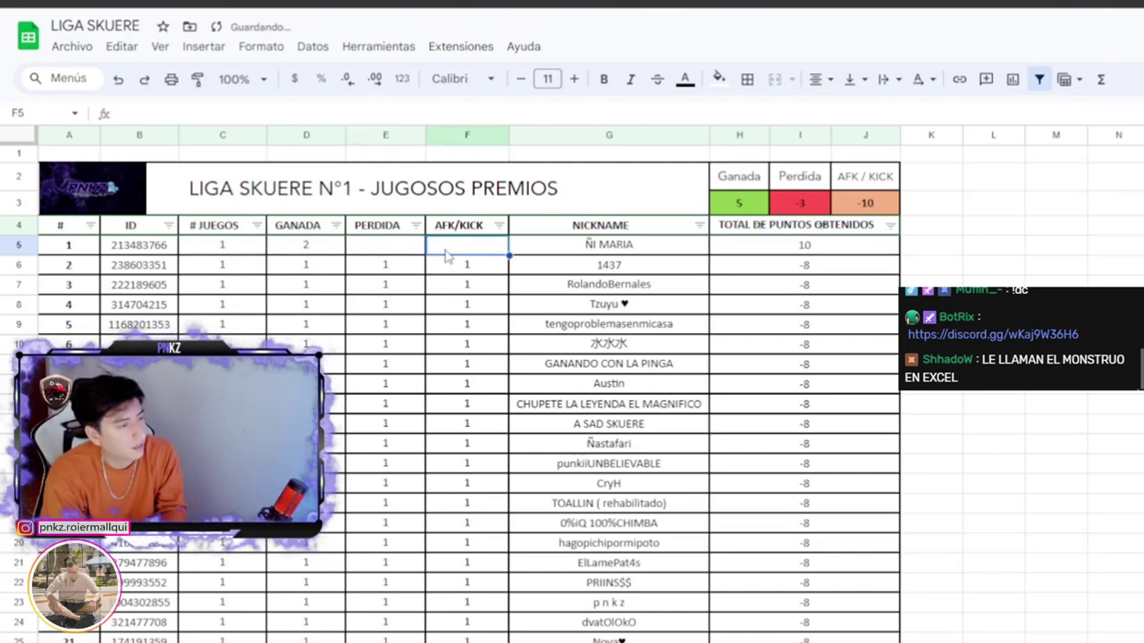
Set the first player's GANADA value in cell D5 to 1
{"action": "left_click", "coordinate": [309, 250]}
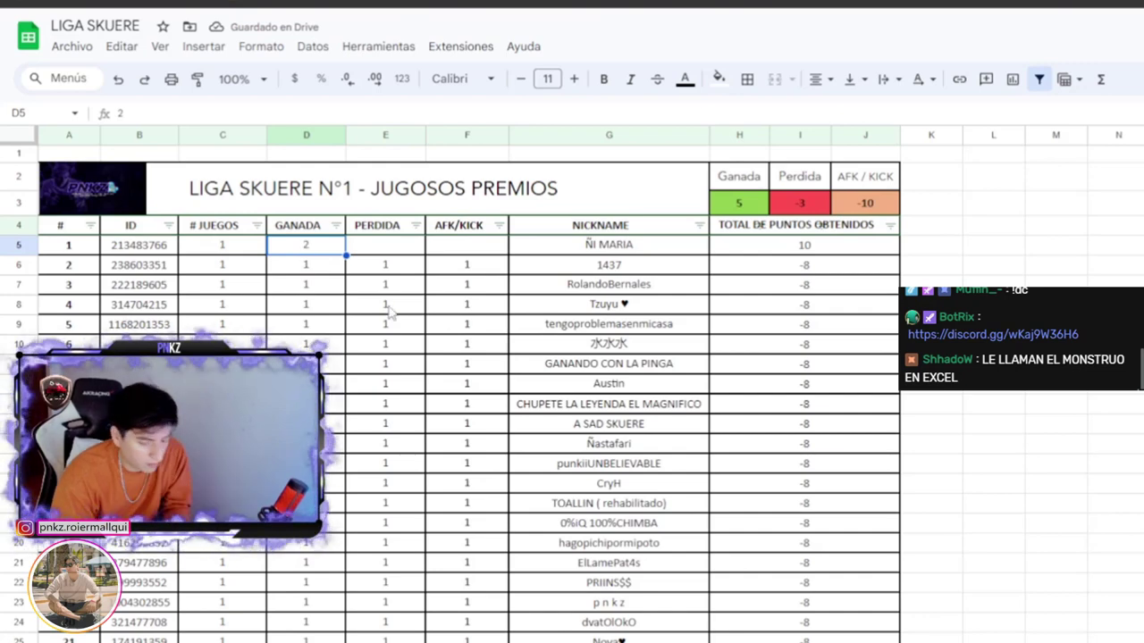
{"action": "type", "text": "1"}
{"action": "key", "text": "Return"}
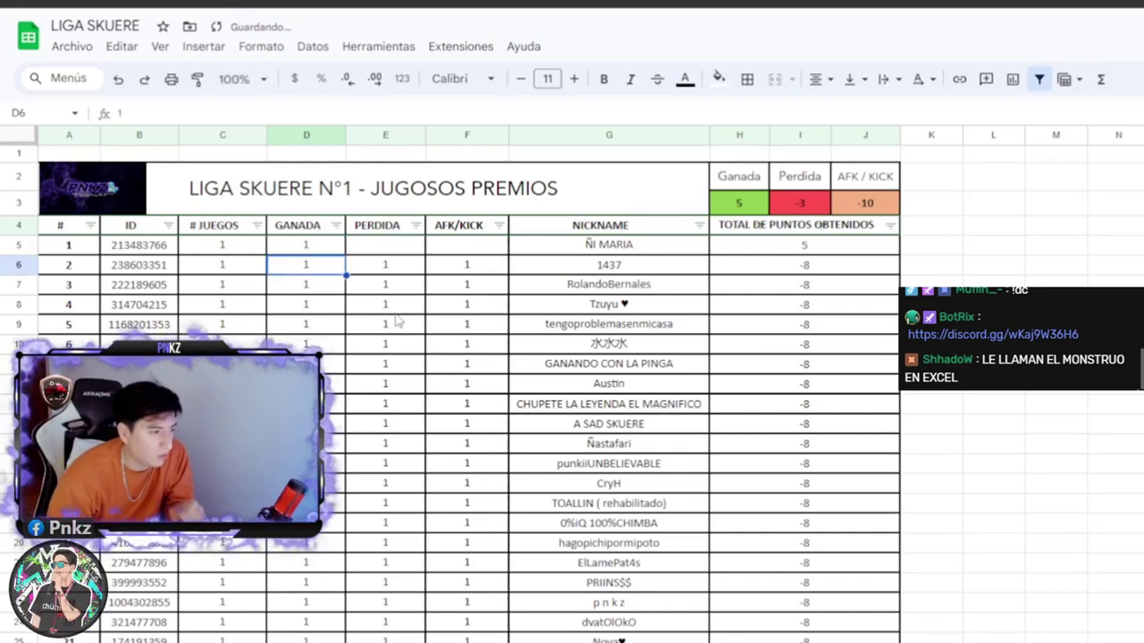
Try 2 as the first player's # JUEGOS value in cell C5 and set it back to 1
{"action": "left_click", "coordinate": [253, 251]}
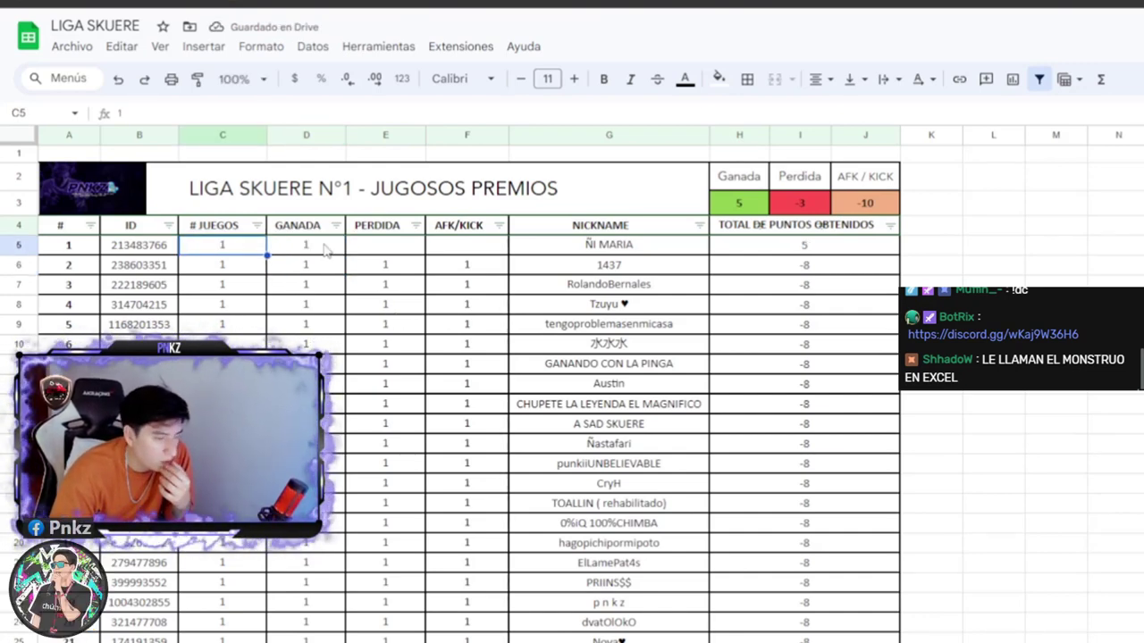
{"action": "type", "text": "2"}
{"action": "key", "text": "Return"}
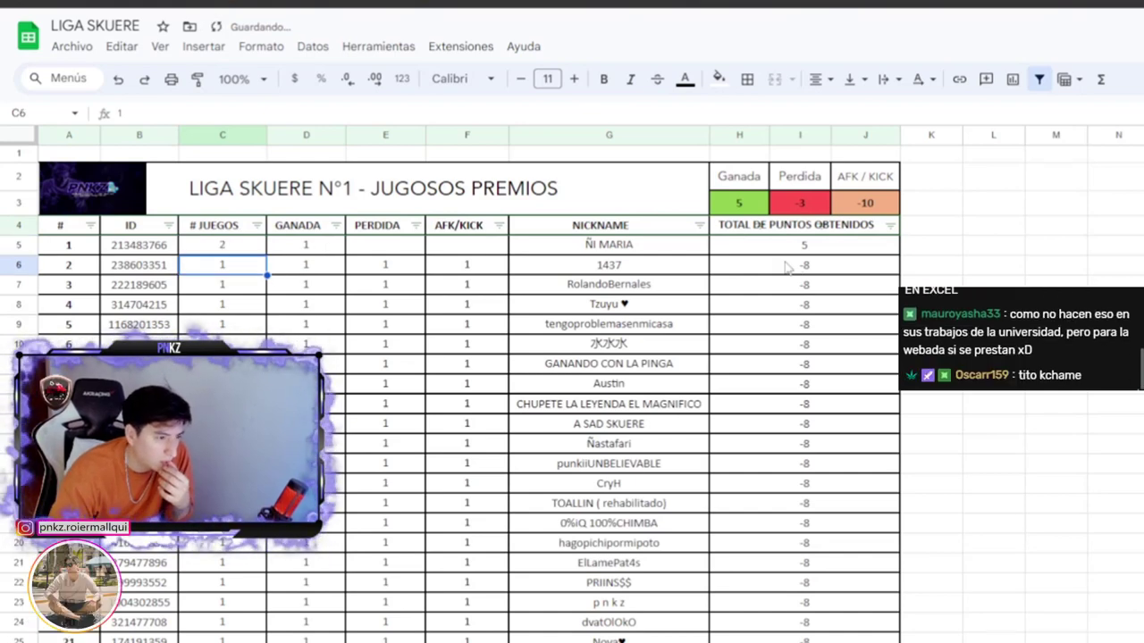
{"action": "left_click", "coordinate": [239, 245]}
{"action": "type", "text": "1"}
{"action": "key", "text": "Return"}
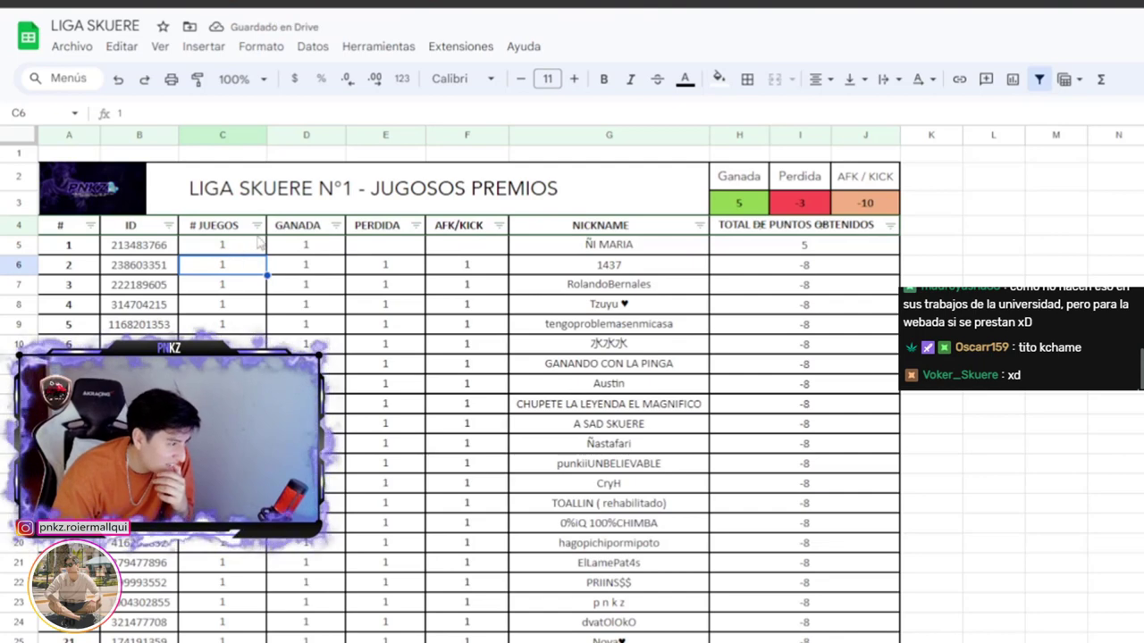
{"action": "left_click", "coordinate": [308, 249]}
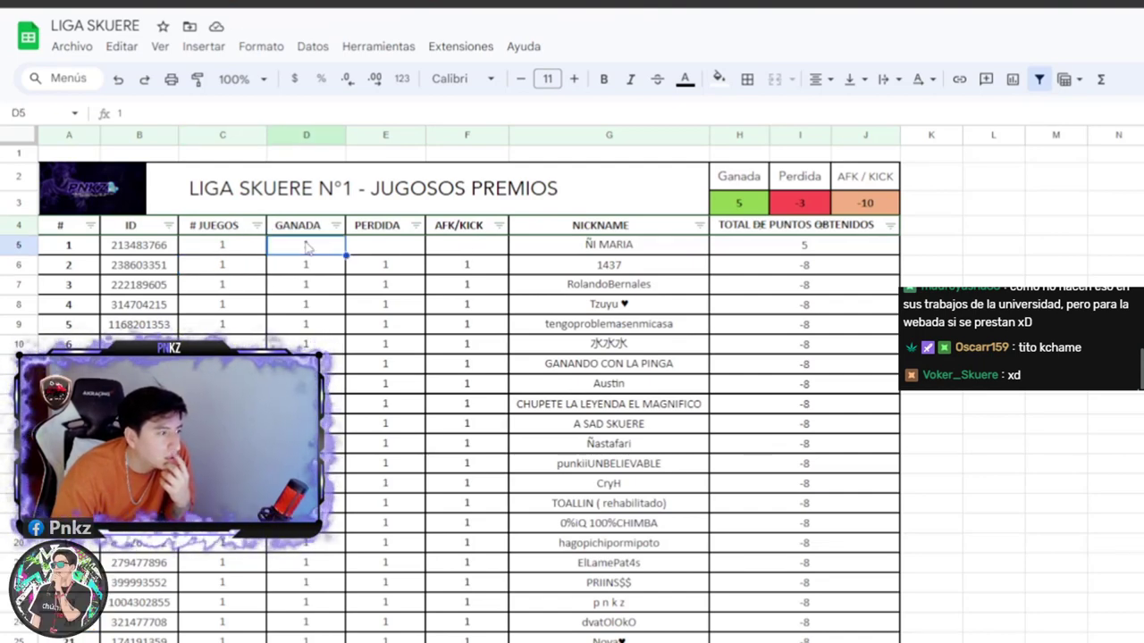
{"action": "left_click", "coordinate": [358, 251]}
{"action": "left_click", "coordinate": [314, 252]}
{"action": "left_click", "coordinate": [244, 255]}
{"action": "left_click", "coordinate": [290, 255]}
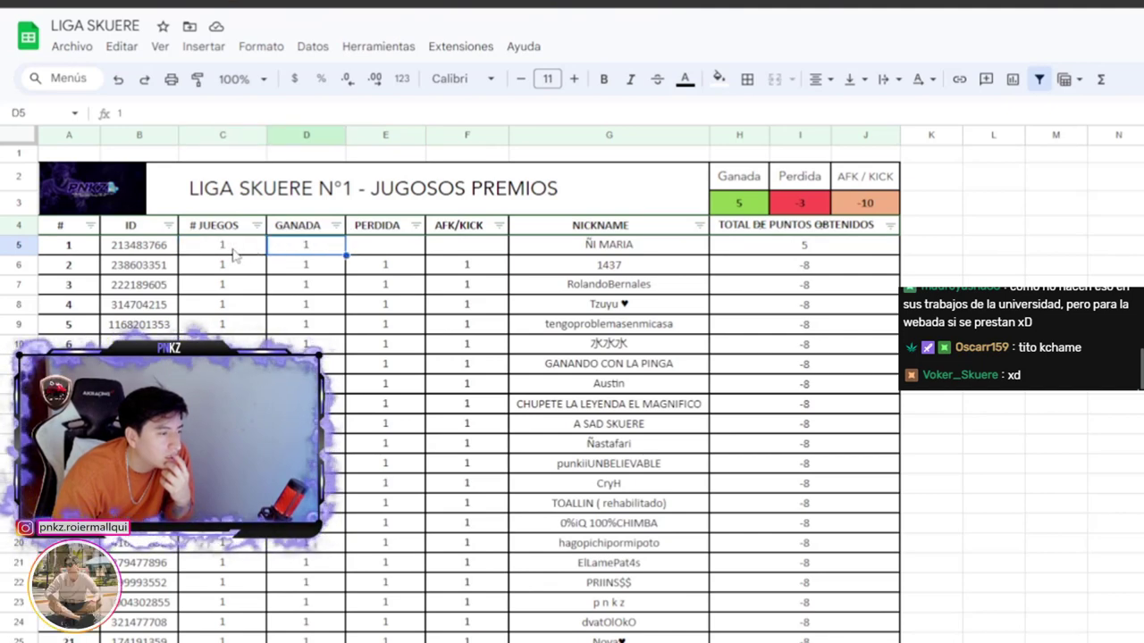
{"action": "left_click", "coordinate": [237, 256]}
{"action": "left_click", "coordinate": [286, 255]}
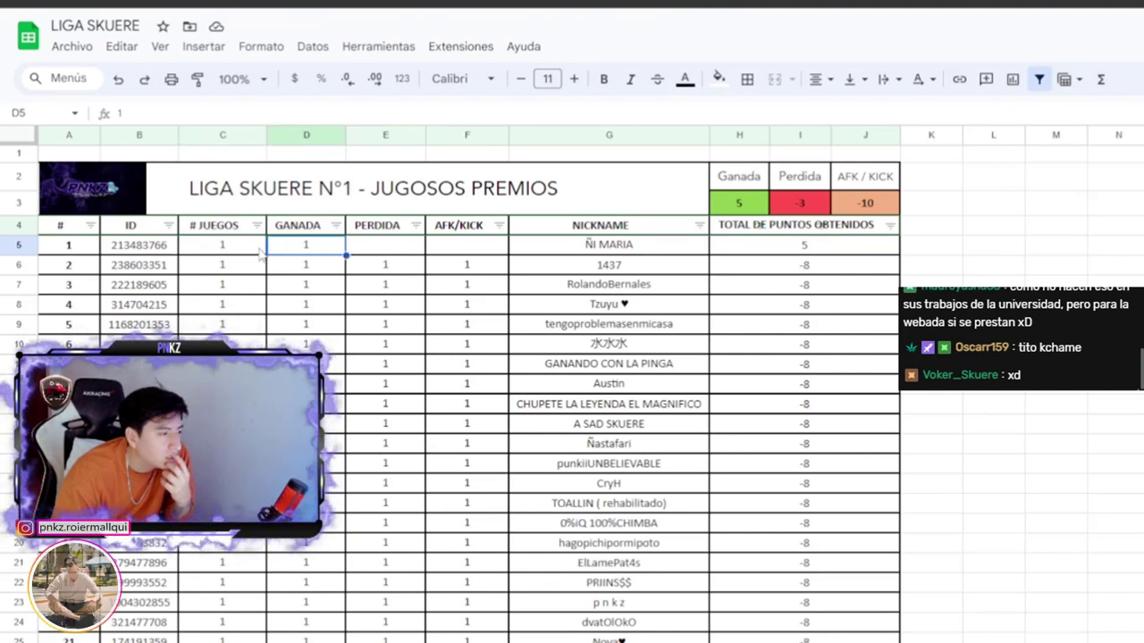
{"action": "left_click", "coordinate": [259, 253]}
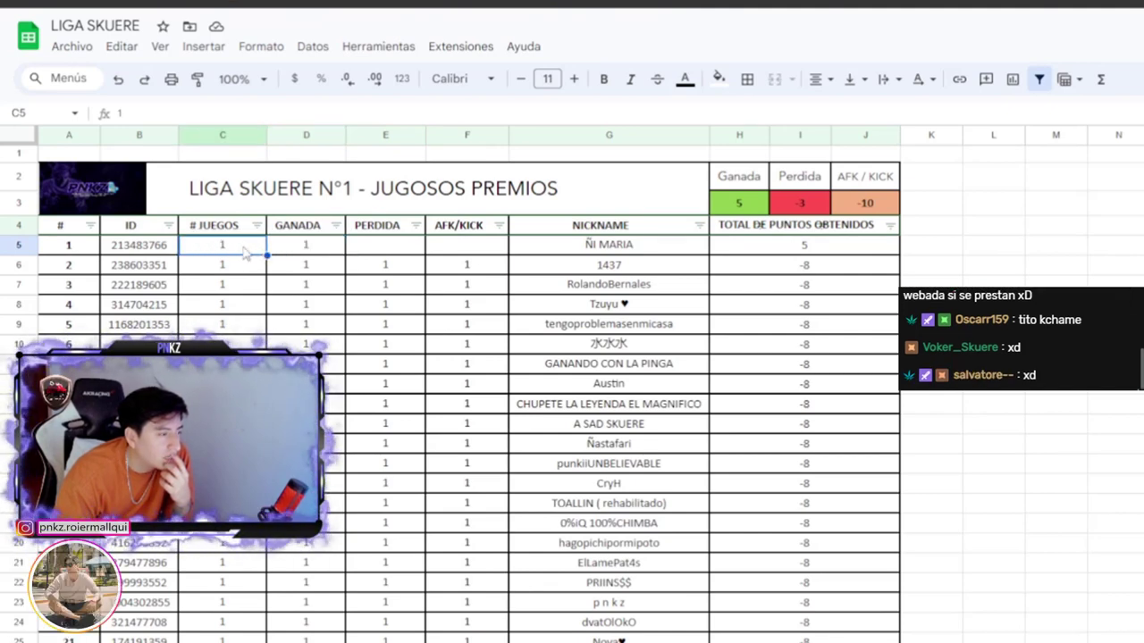
{"action": "left_click", "coordinate": [363, 250]}
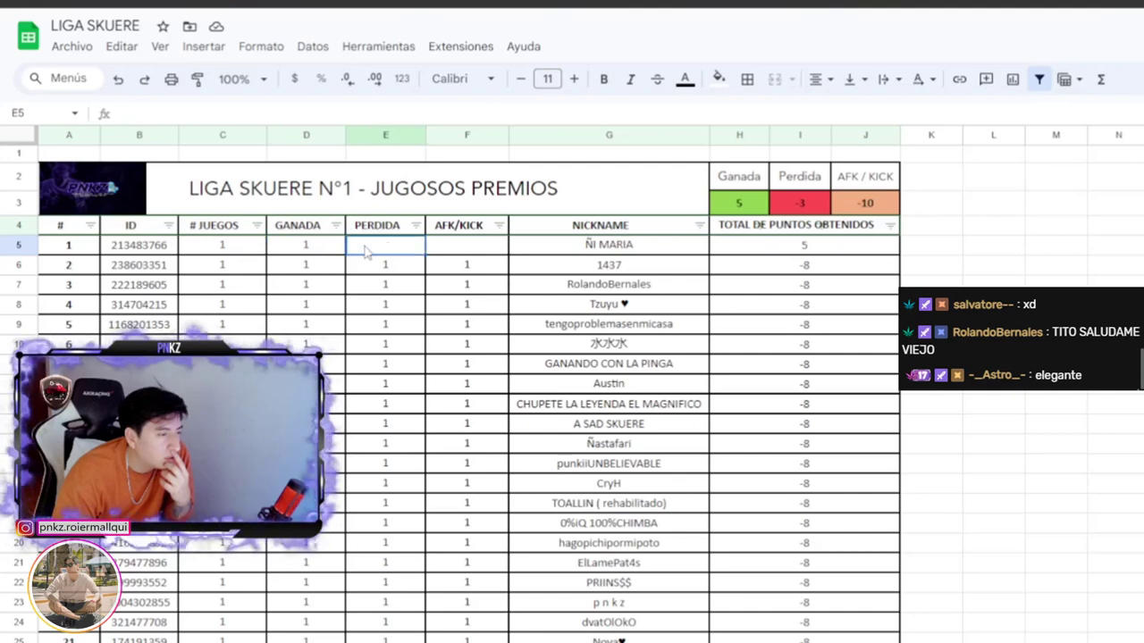
Test the AFK/KICK penalty by entering 1 in the first player's cell F5 and clear the cell again
{"action": "left_click", "coordinate": [441, 250]}
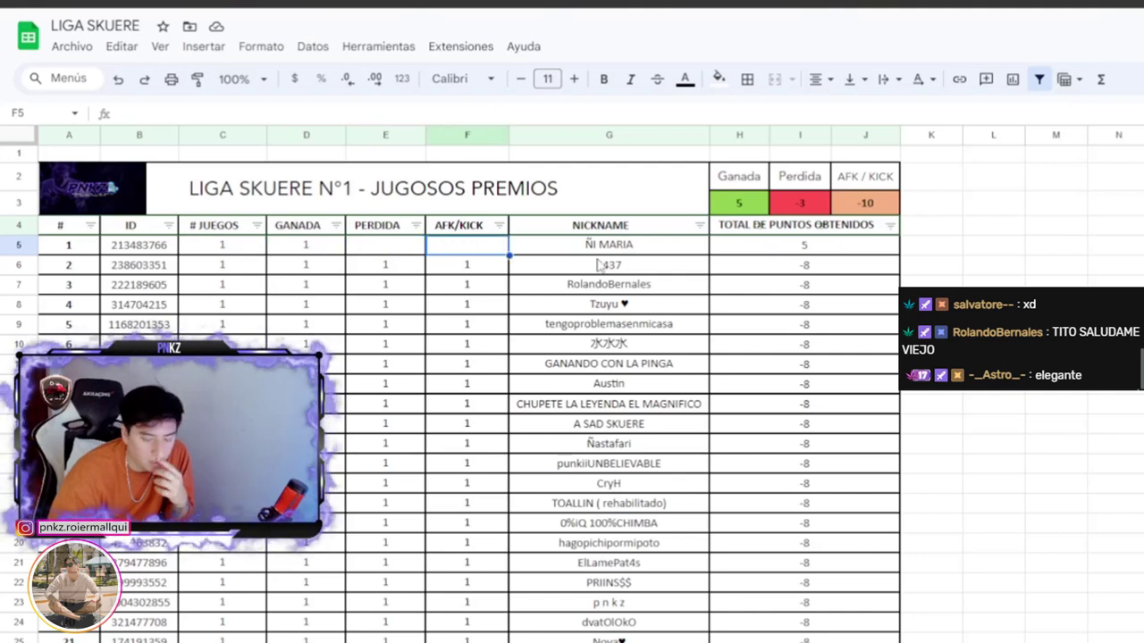
{"action": "type", "text": "1"}
{"action": "key", "text": "Return"}
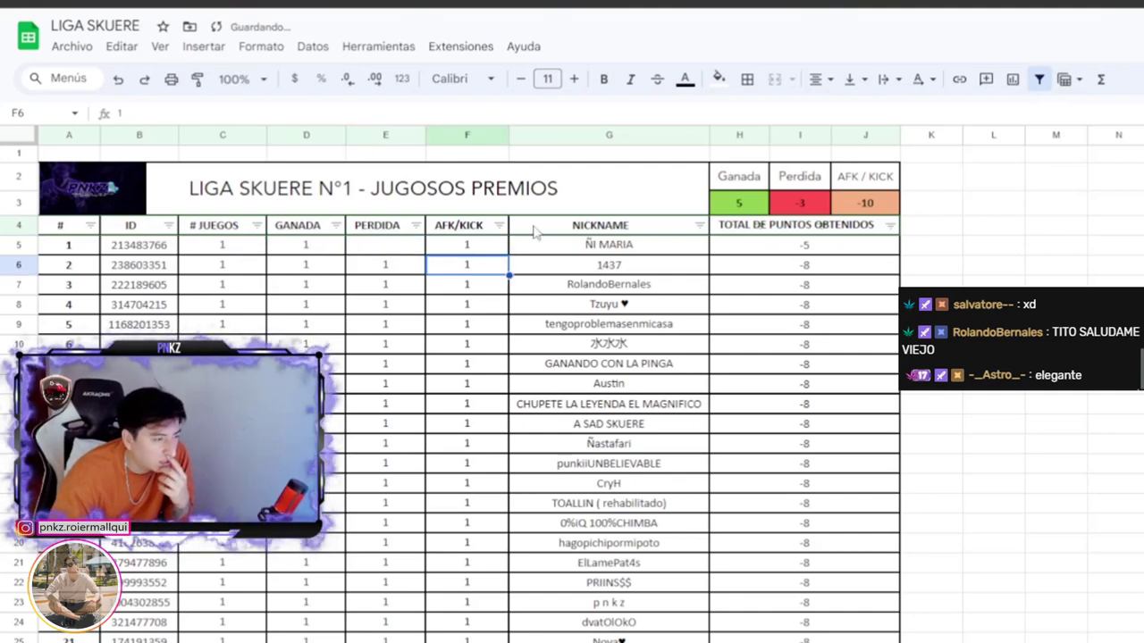
{"action": "left_click", "coordinate": [456, 249]}
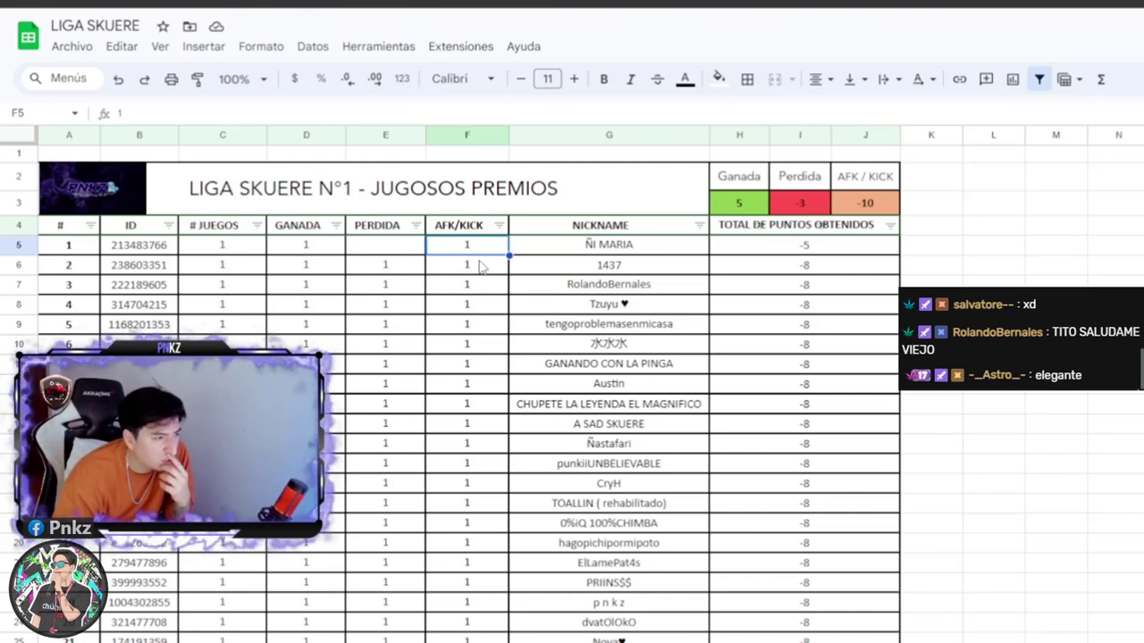
{"action": "key", "text": "Delete"}
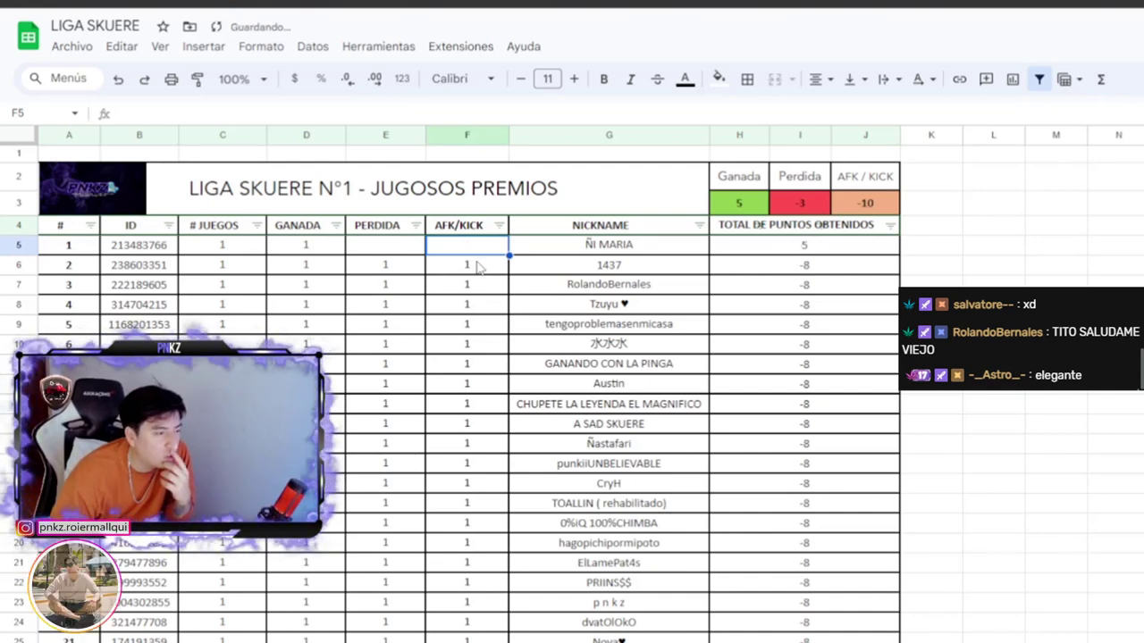